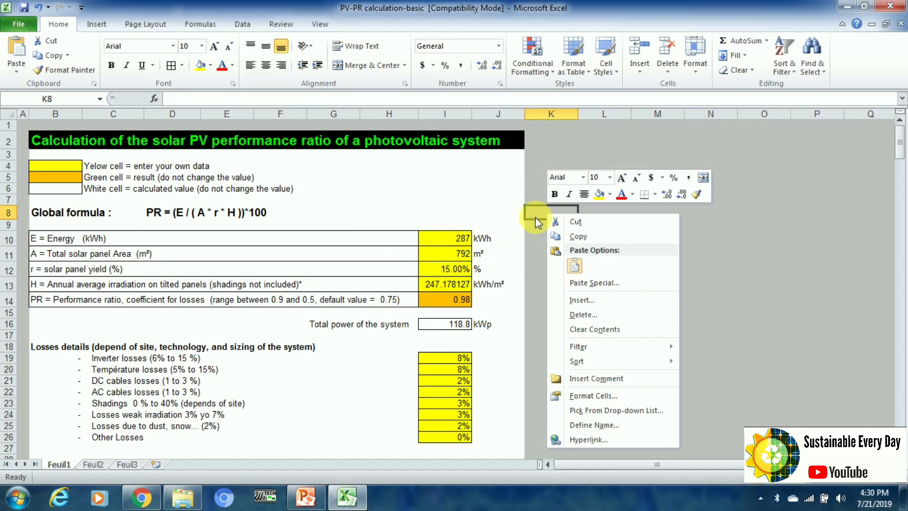
left_click(535, 217)
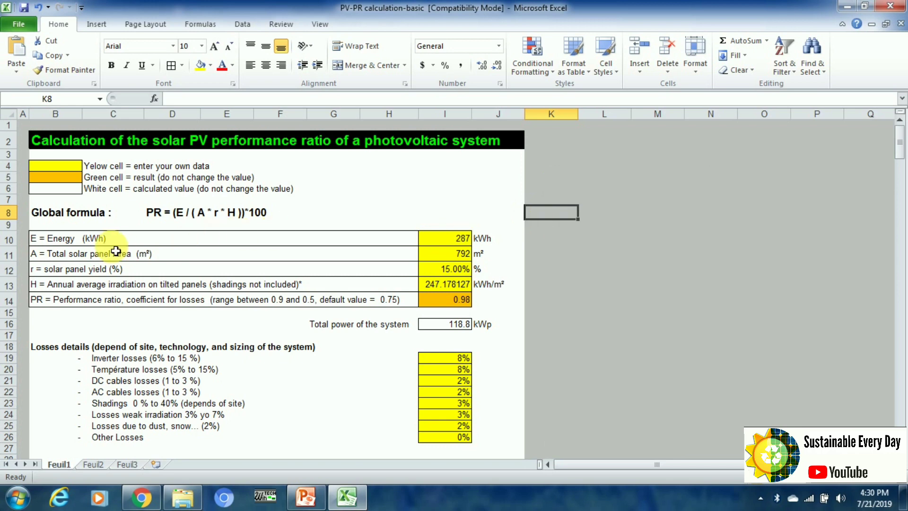
left_click(56, 238)
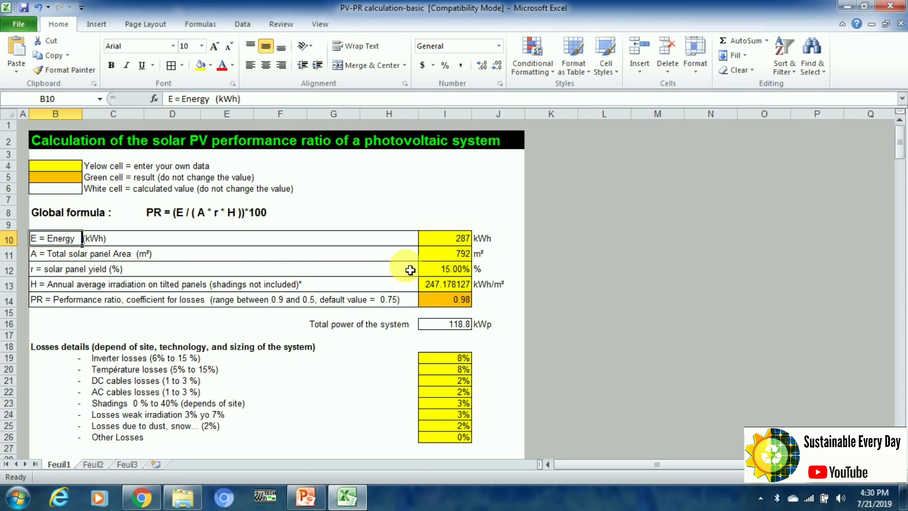
key("Down")
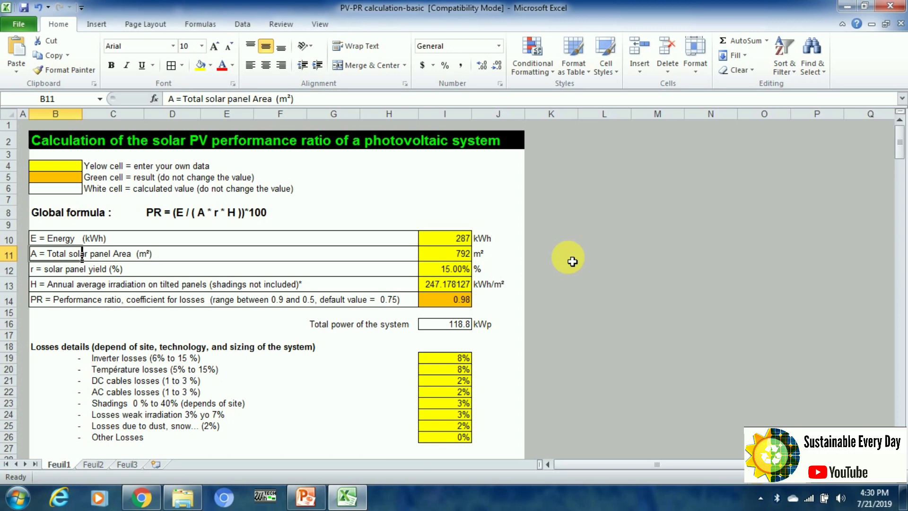
key("Down")
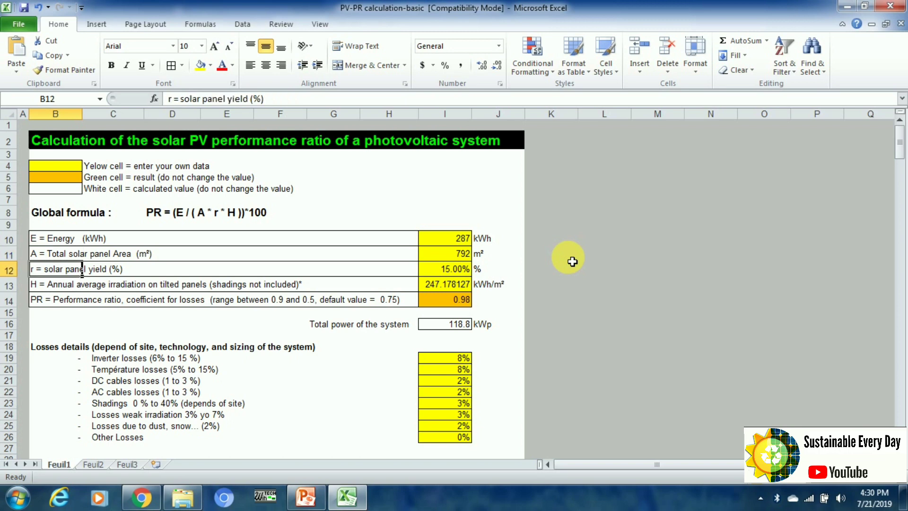
left_click(154, 272)
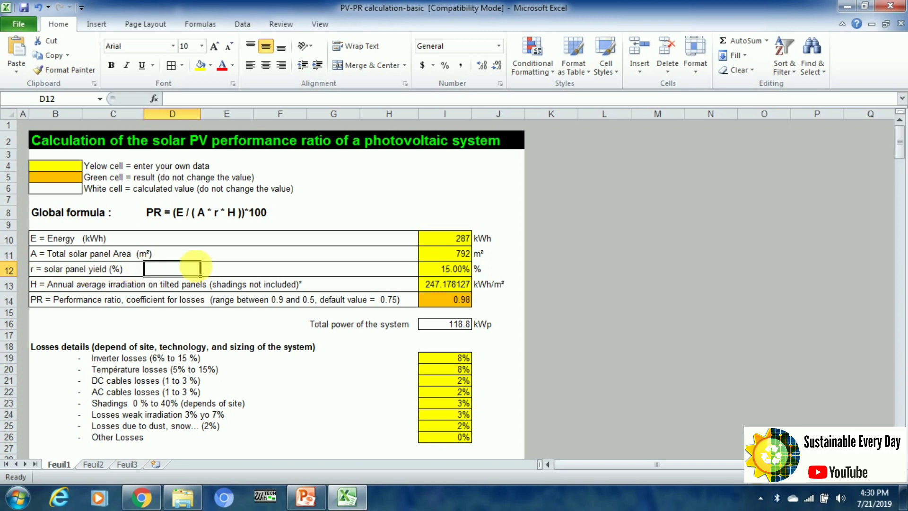
left_click(440, 273)
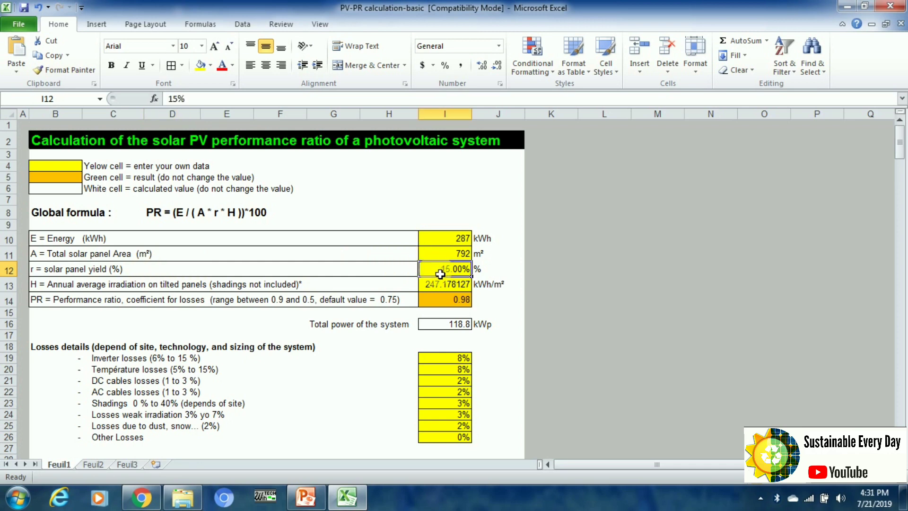
left_click(41, 274)
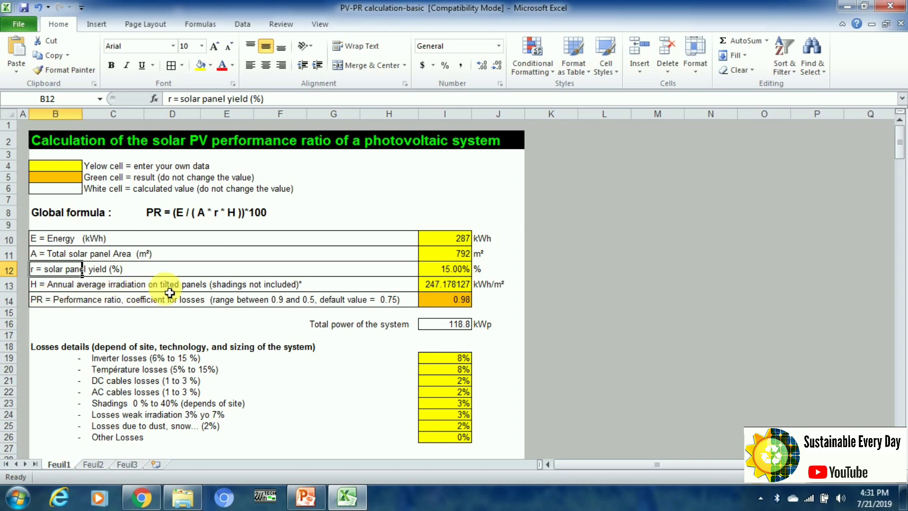
left_click(316, 284)
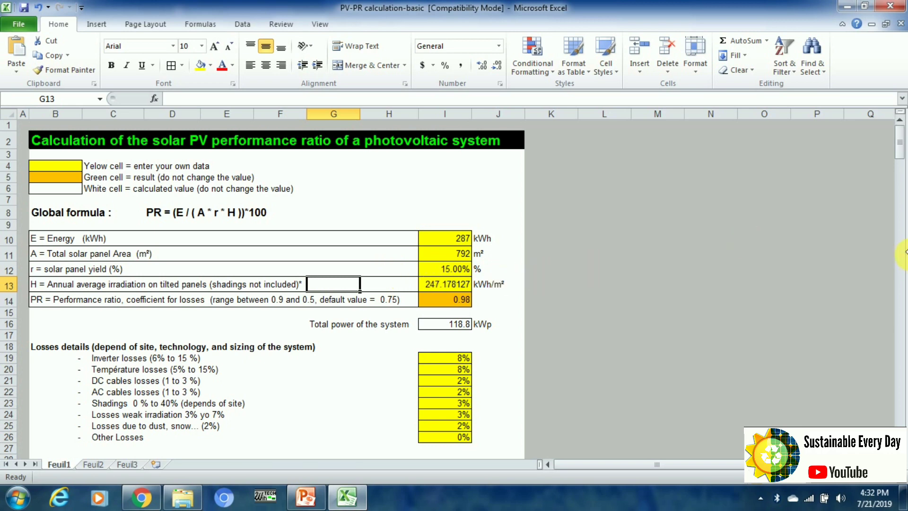
mouse_move(900, 138)
left_mouse_down()
mouse_move(901, 183)
mouse_move(901, 136)
left_mouse_up()
Go to the Feuil2 sheet and bring its 100kwp solar plant title into view
left_click(97, 466)
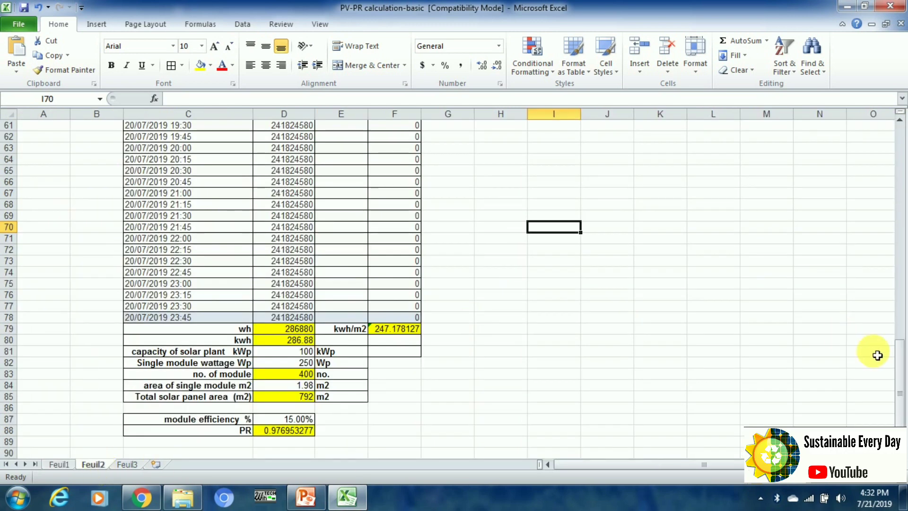
left_click_drag(900, 378, 894, 124)
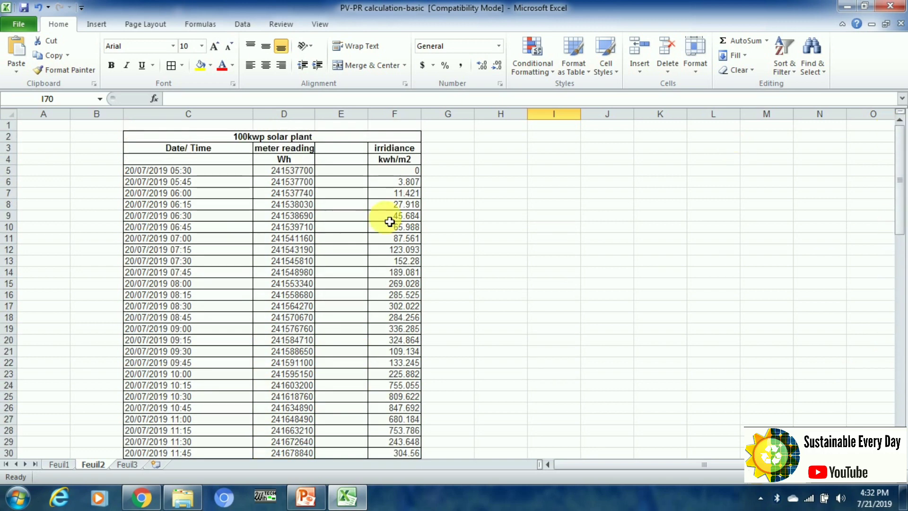
left_click(204, 141)
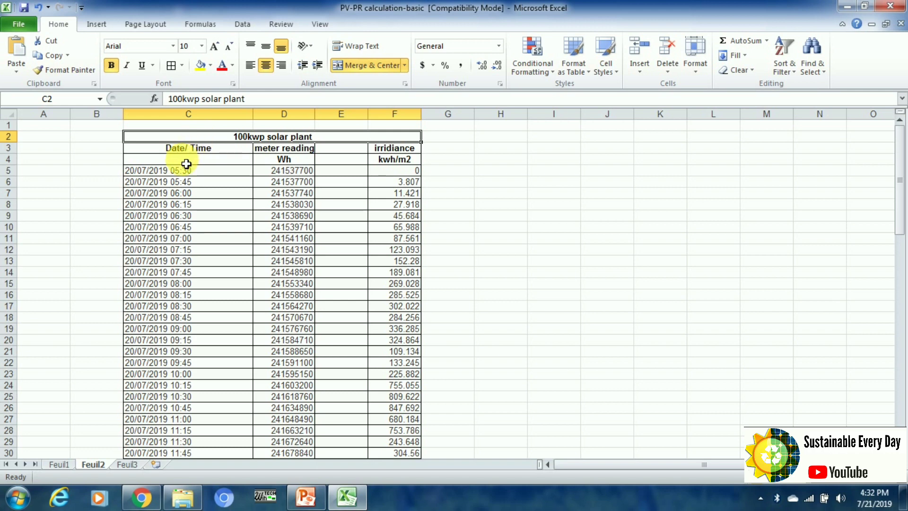
Inspect the first 20/07/2019 05:30 timestamp, meter reading column and first irradiance value
right_click(181, 165)
left_click(156, 154)
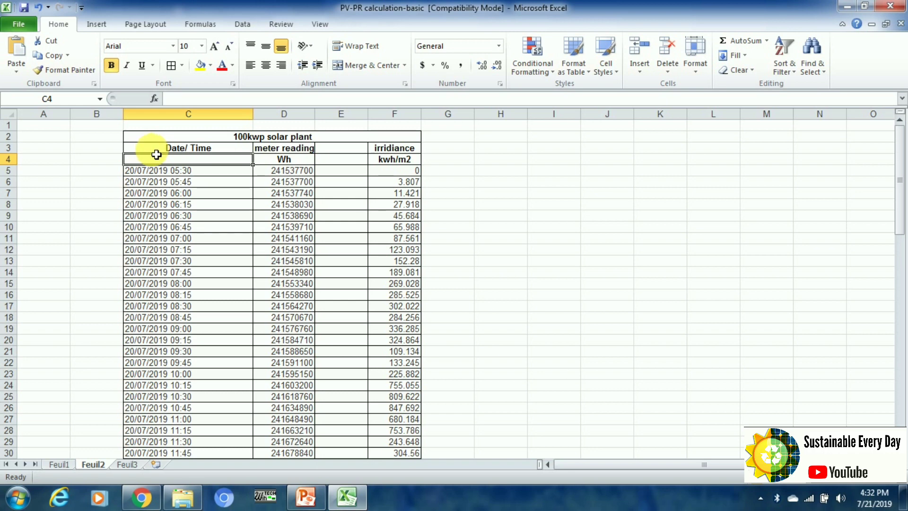
left_click(146, 172)
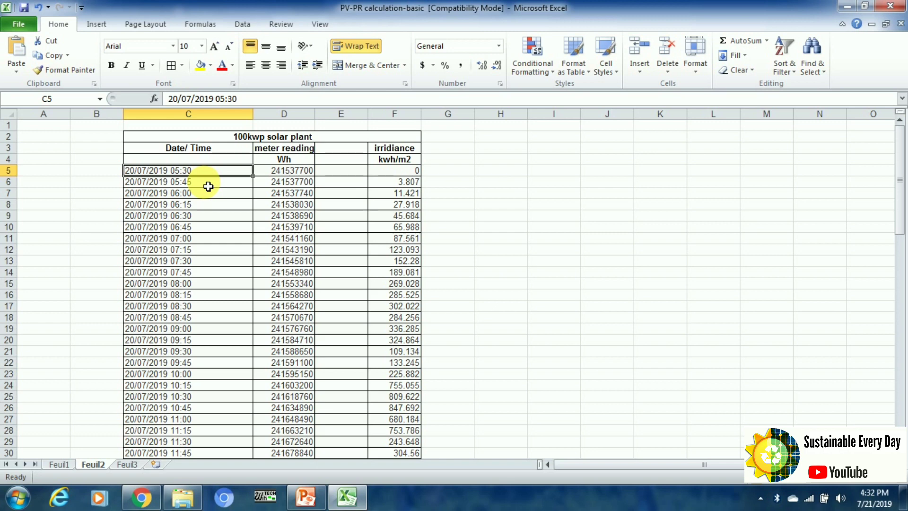
key("Right")
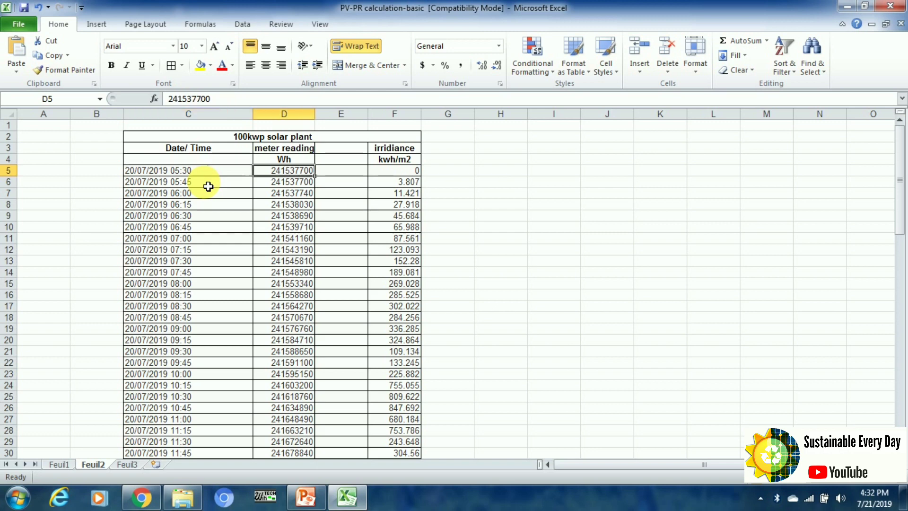
left_click(284, 154)
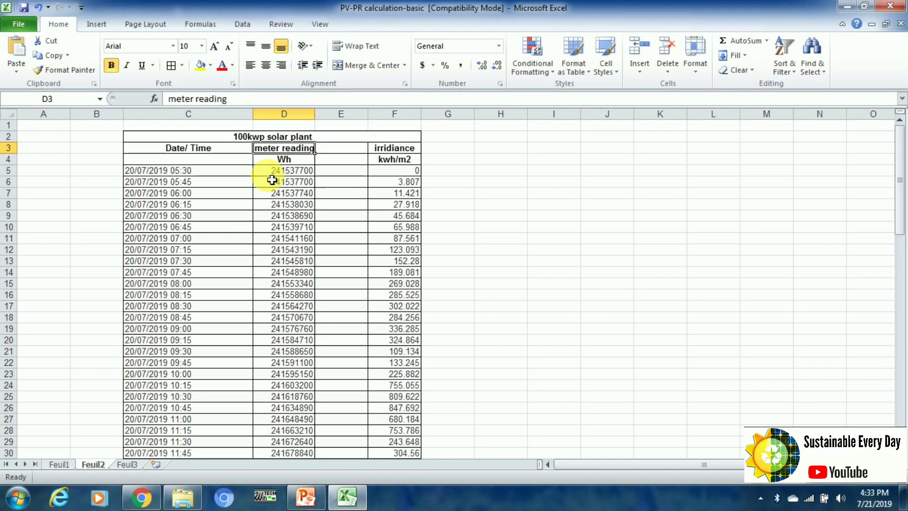
left_click(384, 174)
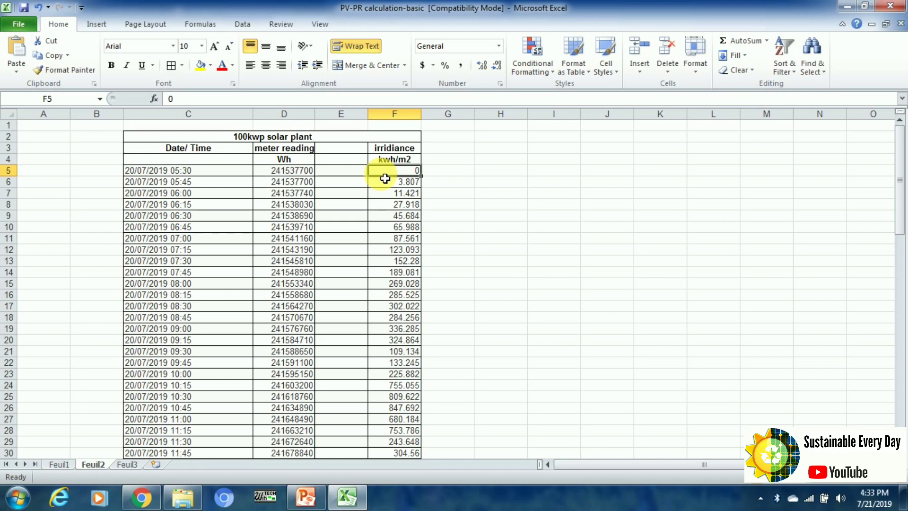
left_click(206, 175)
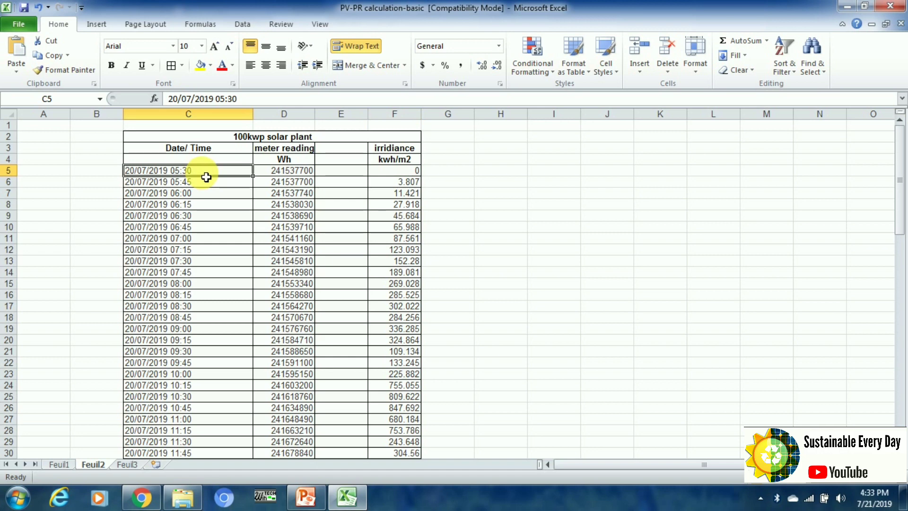
left_click(202, 186)
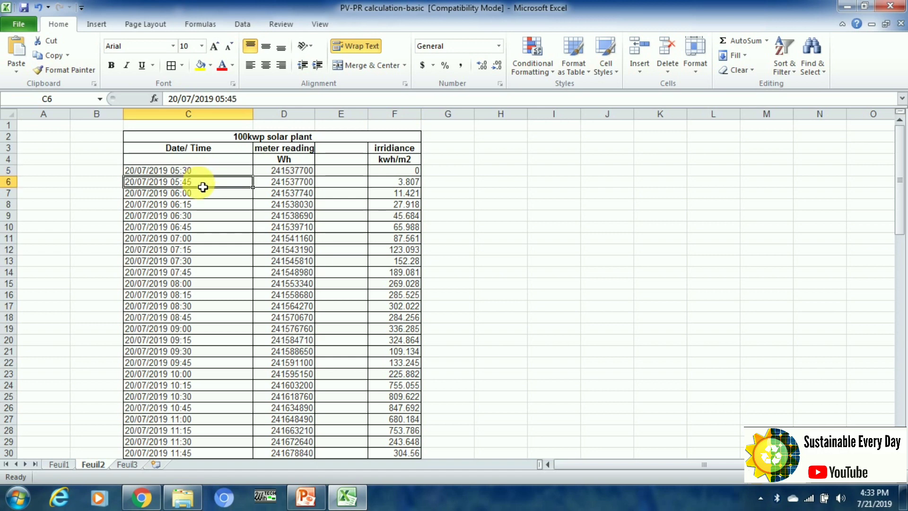
left_click(203, 198)
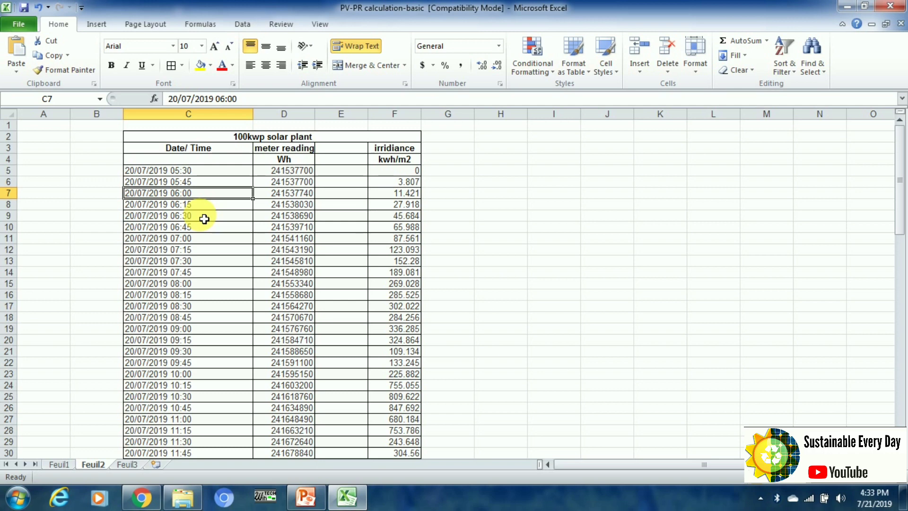
left_click(203, 172)
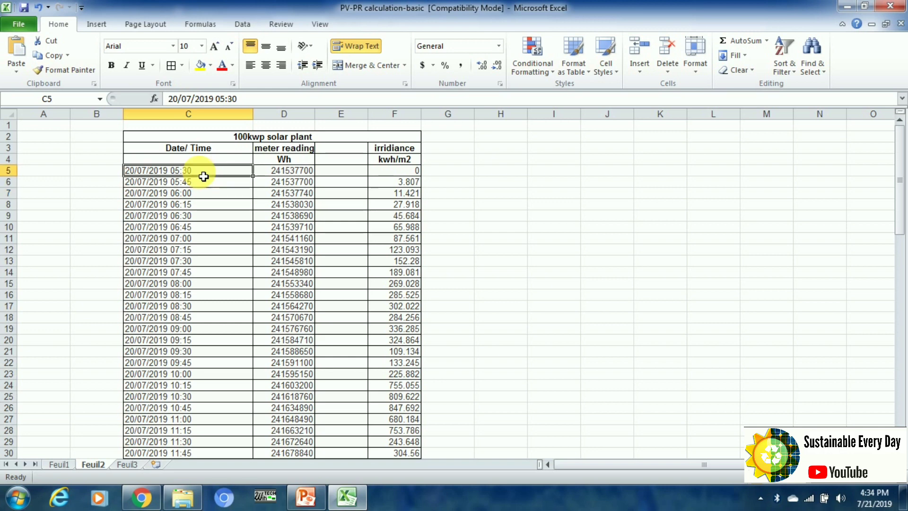
left_click(203, 185)
left_click(202, 195)
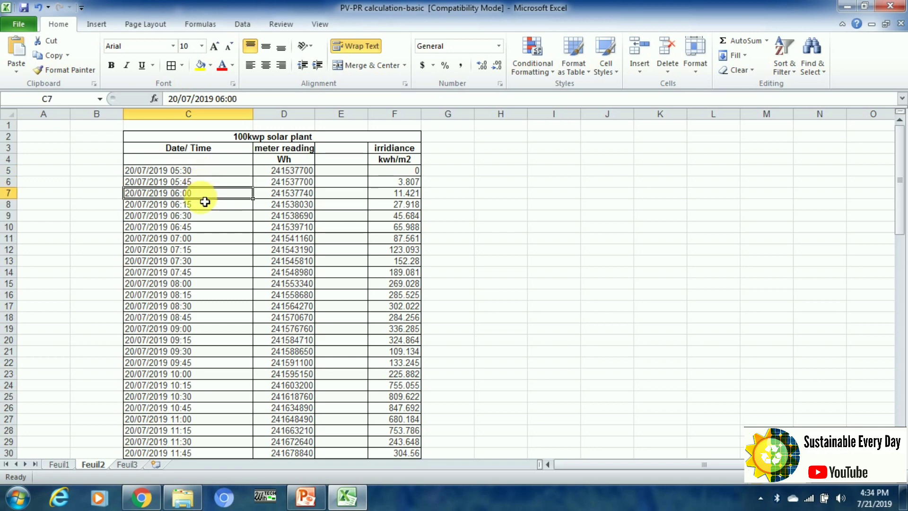
left_click(203, 204)
left_click(204, 217)
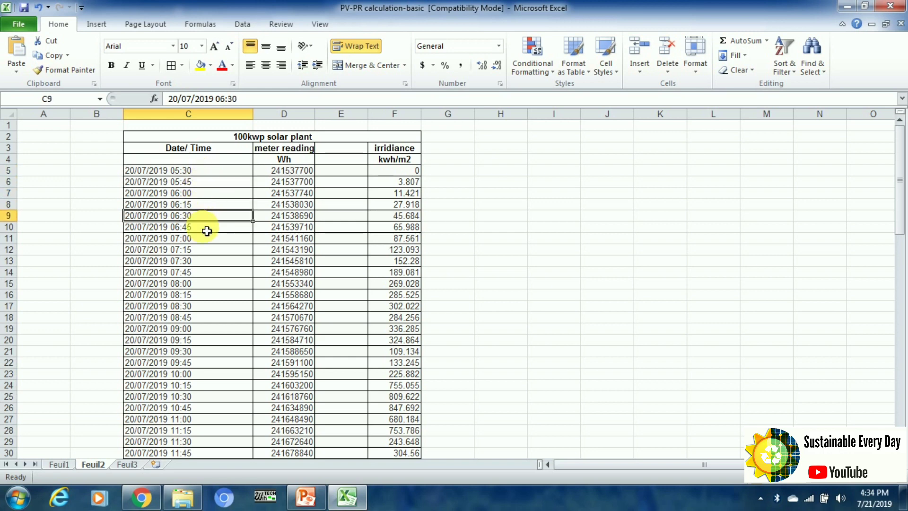
left_click(206, 229)
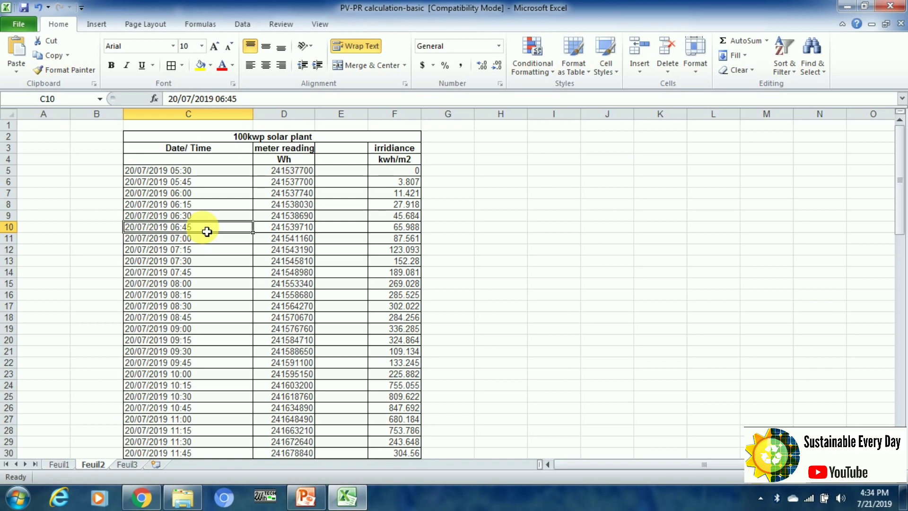
key("Down")
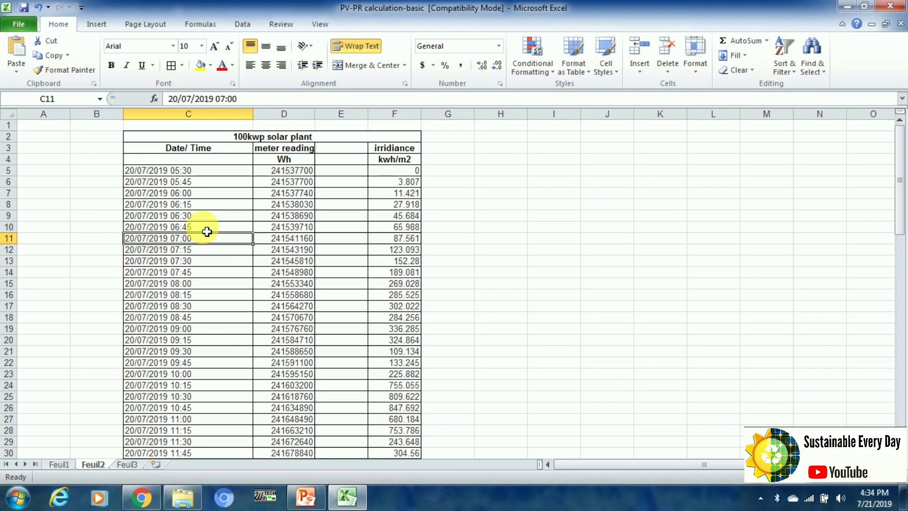
key("Down")
key("Down")
key("Down")
key("Down")
key("Down")
key("Down")
key("Down")
key("Down")
key("Down")
key("Down")
key("Down")
key("Down")
key("Down")
key("Down")
key("Down")
key("Down")
key("Down")
key("Down")
key("Down")
key("Down")
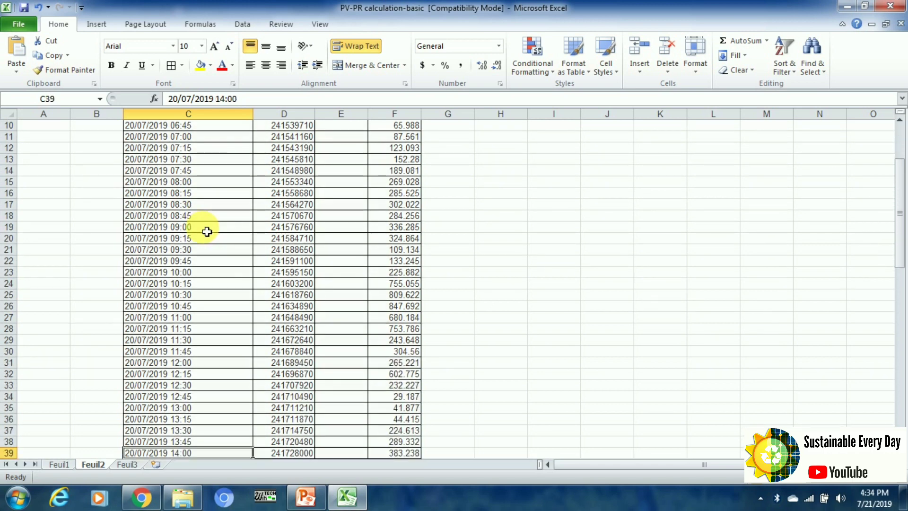
key("Down")
key("Down")
key("Down")
key("Down")
key("Down")
key("Down")
key("Down")
key("Down")
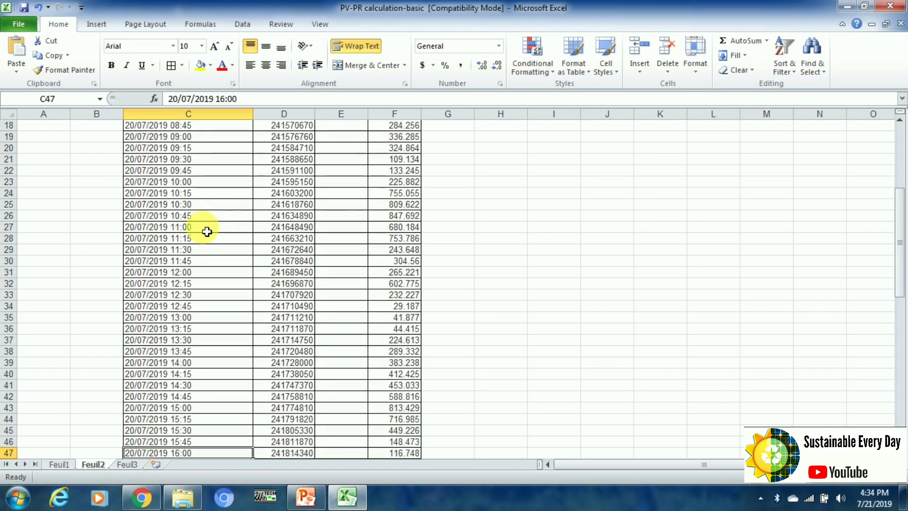
key("Down")
key("Down")
key("Down")
key("Down")
key("Down")
key("Down")
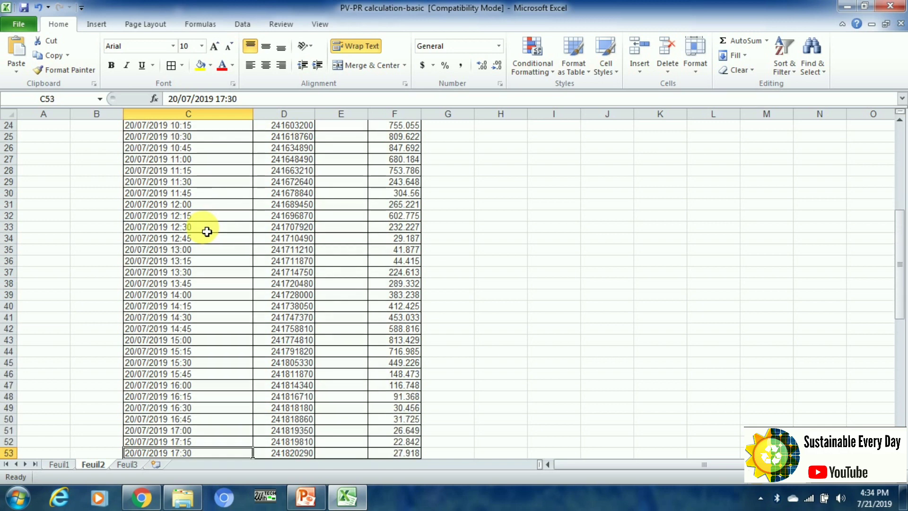
key("Down")
key("Down")
key("Down")
key("Down")
key("Down")
key("Down")
key("Down")
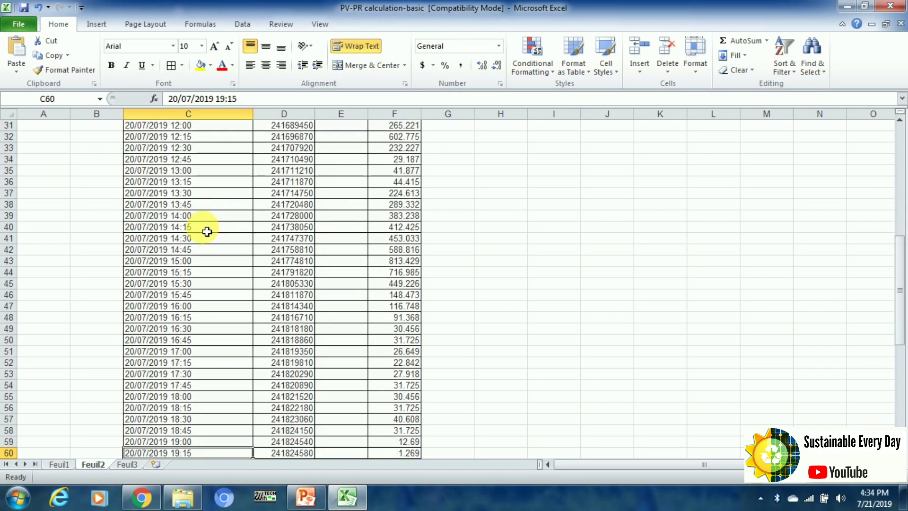
key("Down")
key("Down")
key("Down")
key("Down")
key("Down")
key("Down")
key("Down")
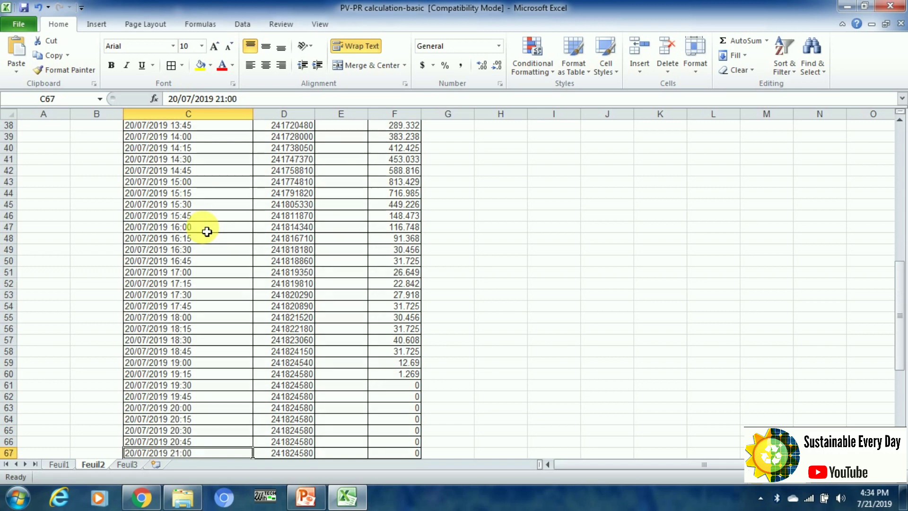
key("Down")
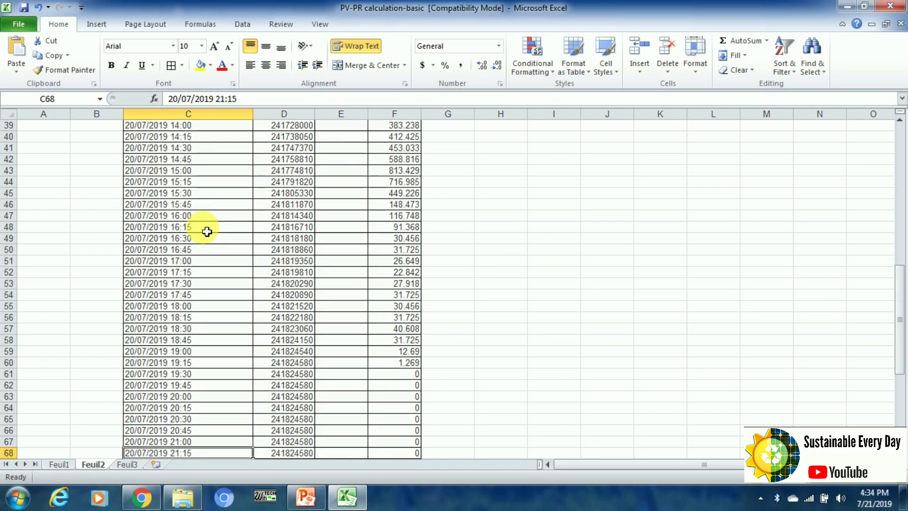
left_click(416, 376)
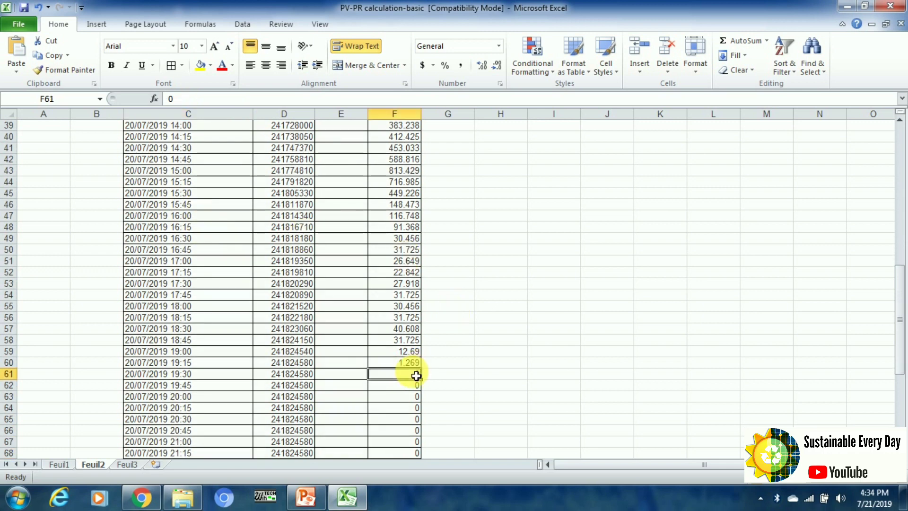
left_click(224, 379)
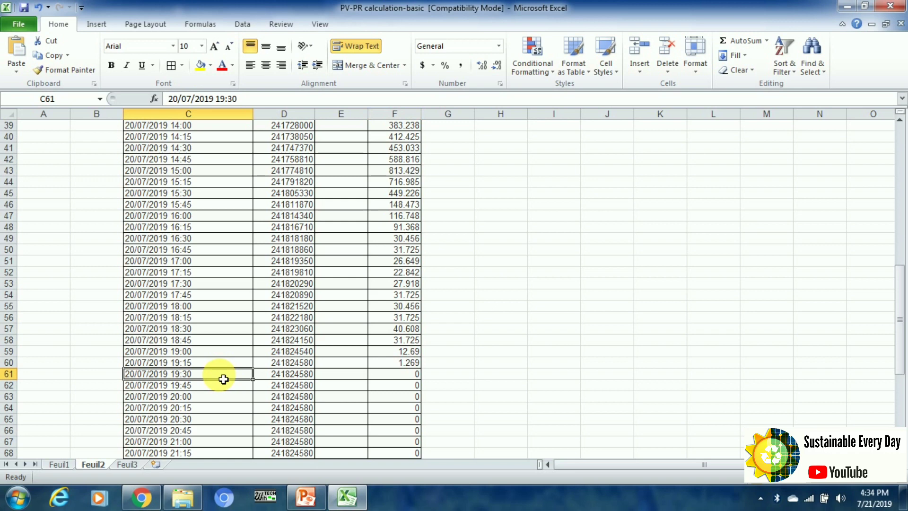
key("Up")
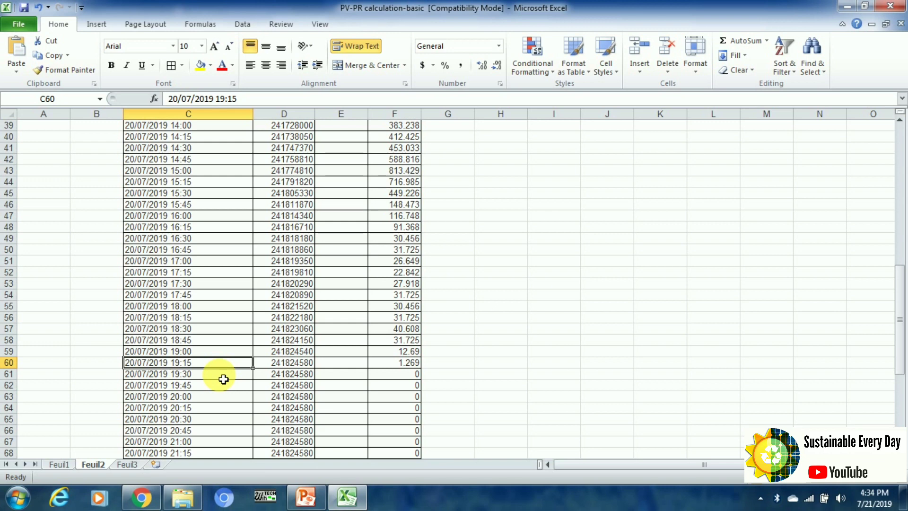
left_click(396, 376)
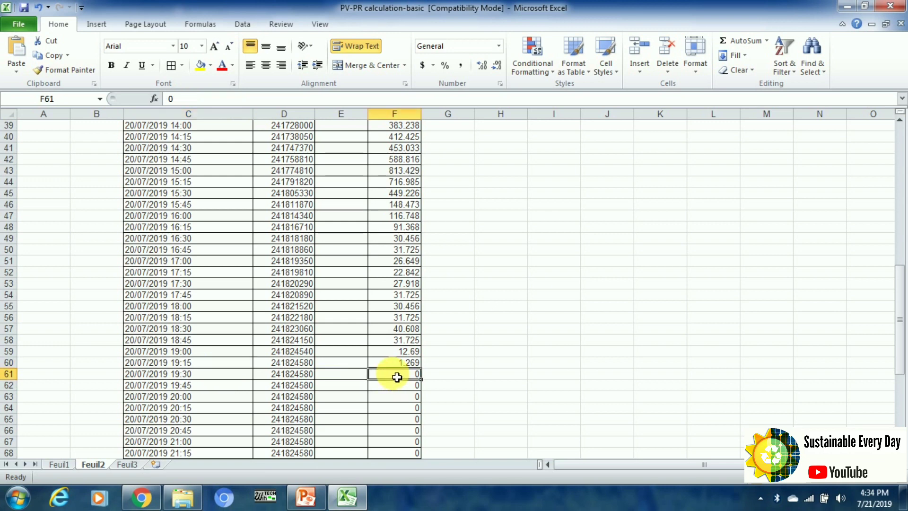
key("Left")
key("Left")
key("Left")
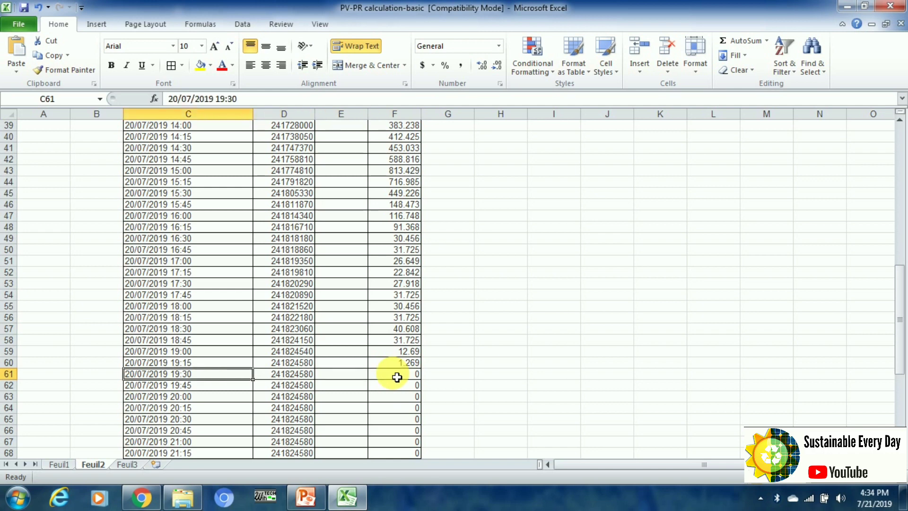
left_click(298, 380)
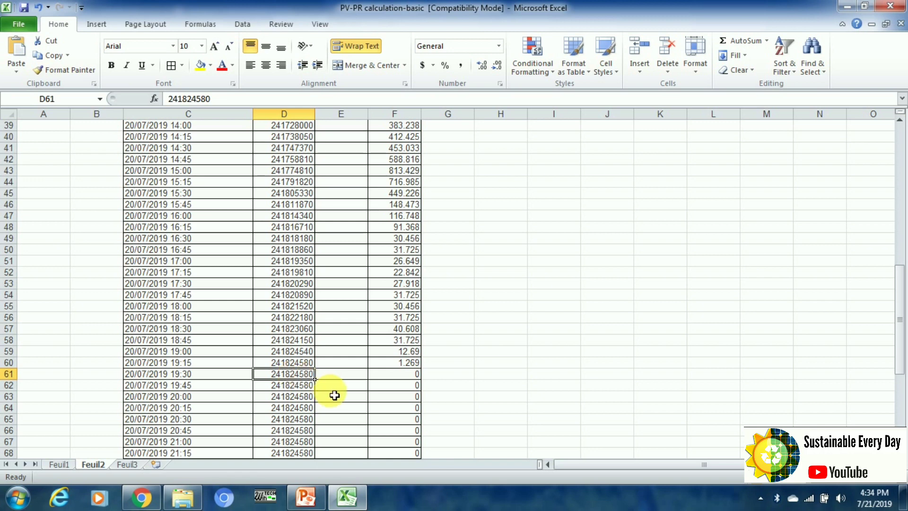
key("Down")
key("Down")
key("Down")
key("Down")
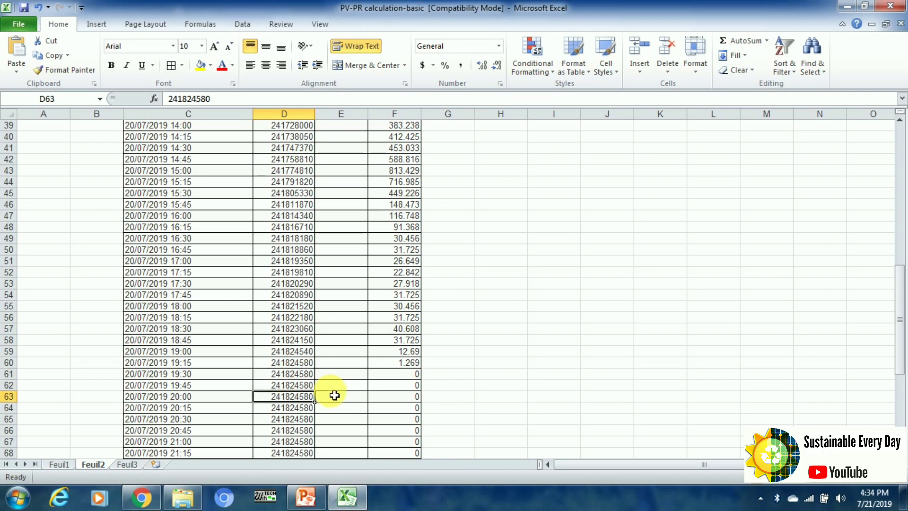
key("Down")
key("Up")
key("Up")
key("Up")
key("Up")
key("Up")
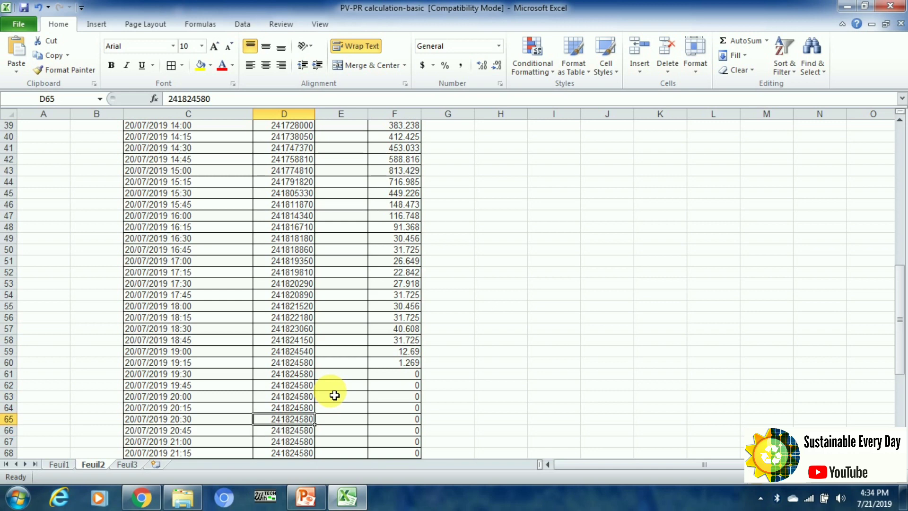
key("Up")
key("Down")
key("Down")
key("Down")
key("Down")
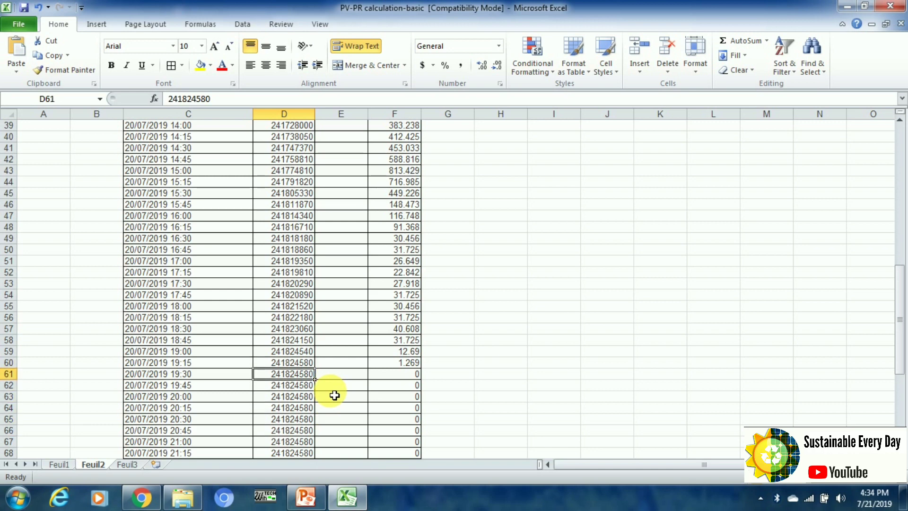
key("Down")
key("Down")
key("Up")
key("Up")
key("Up")
key("Up")
key("Up")
key("Down")
key("Down")
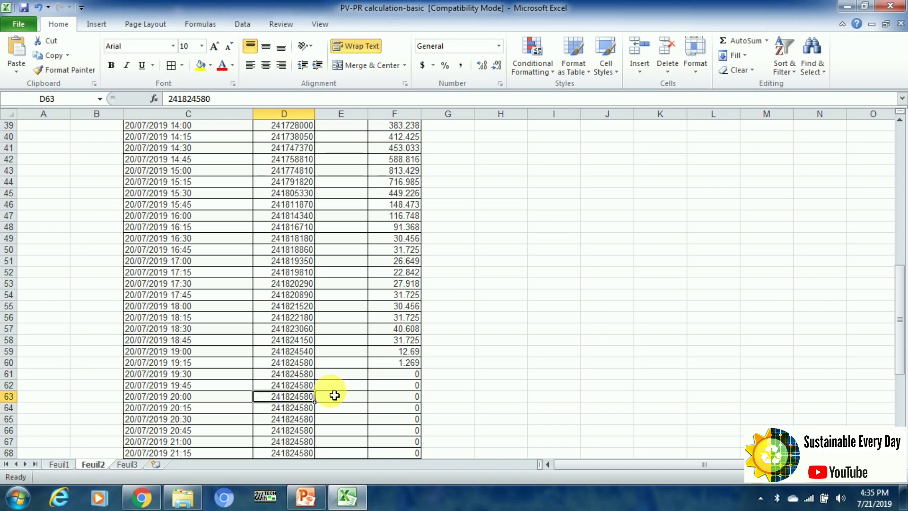
key("Right")
key("Right")
key("Left")
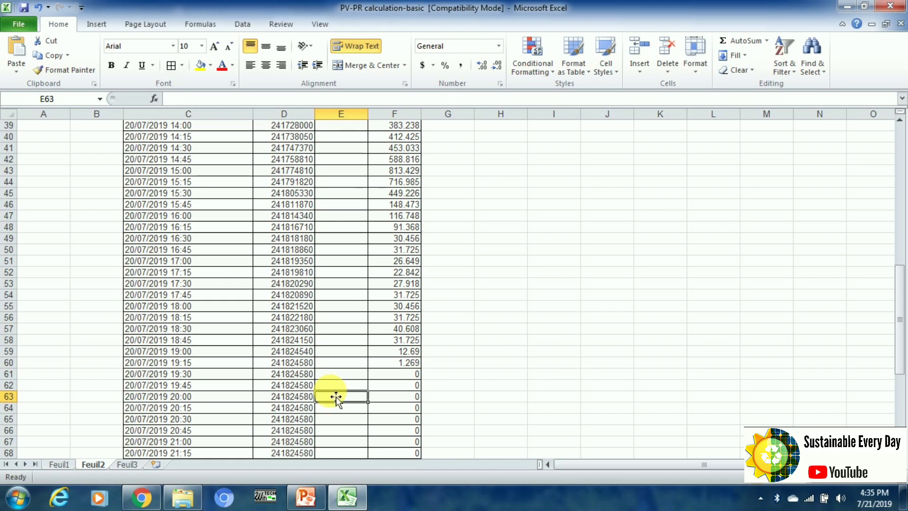
key("Left")
key("Down")
key("Down")
key("Down")
key("Down")
key("Down")
key("Down")
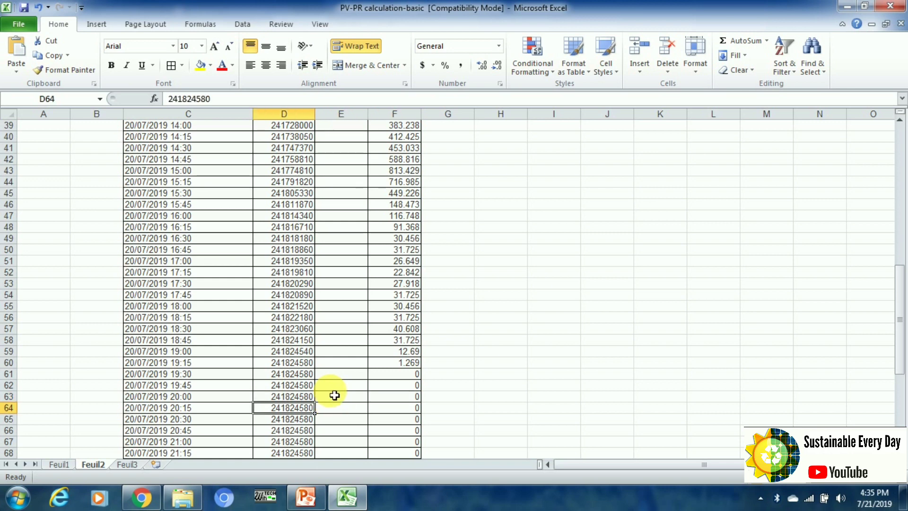
key("Down")
key("Down")
key("Down")
key("Down")
key("Down")
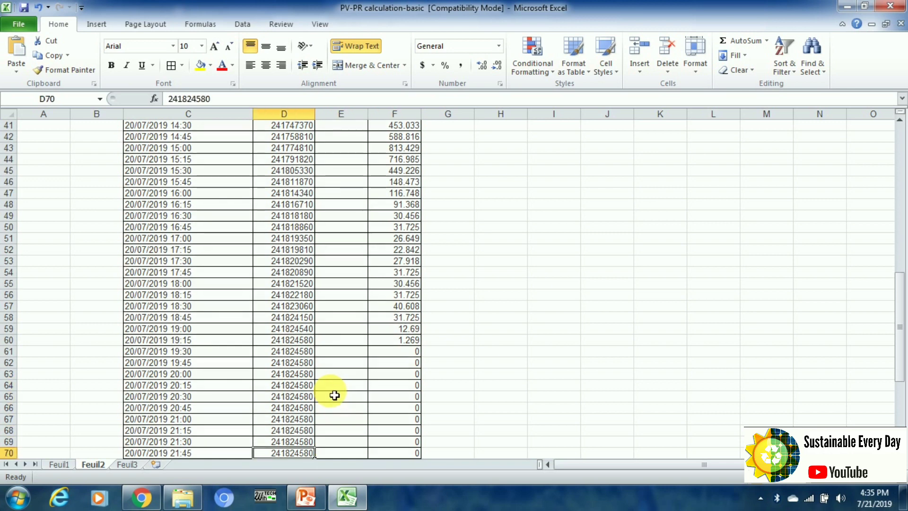
key("Down")
key("Down")
key("Down")
key("Down")
key("Down")
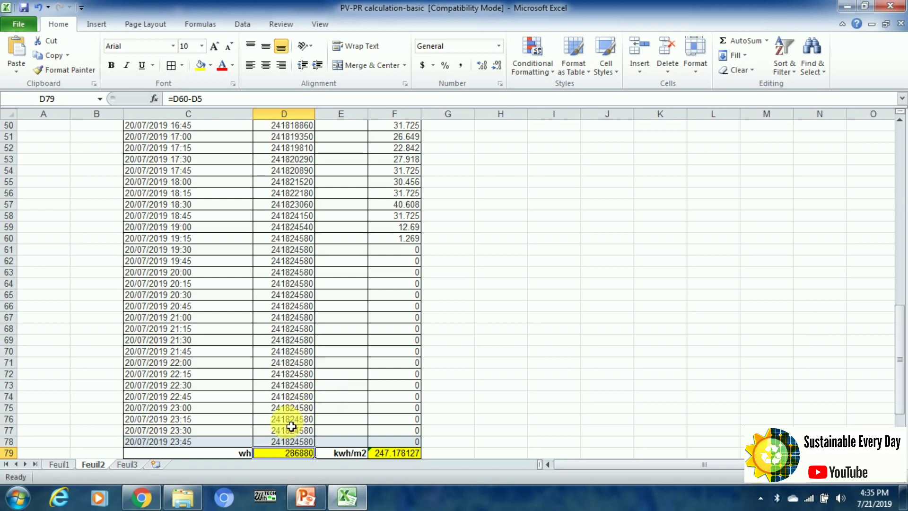
Enter =D78-D5 in a spare cell, last minus first meter reading, giving 286880 Wh
left_click(287, 444)
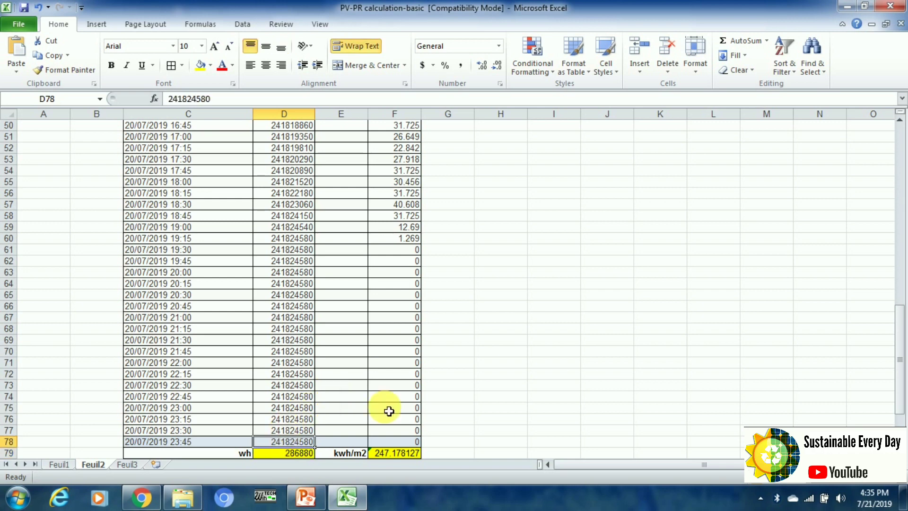
left_click(492, 376)
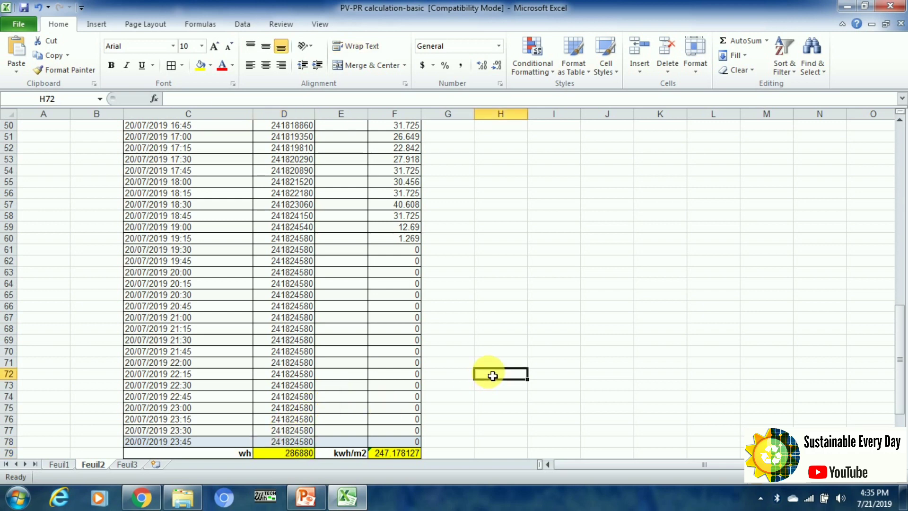
type("=")
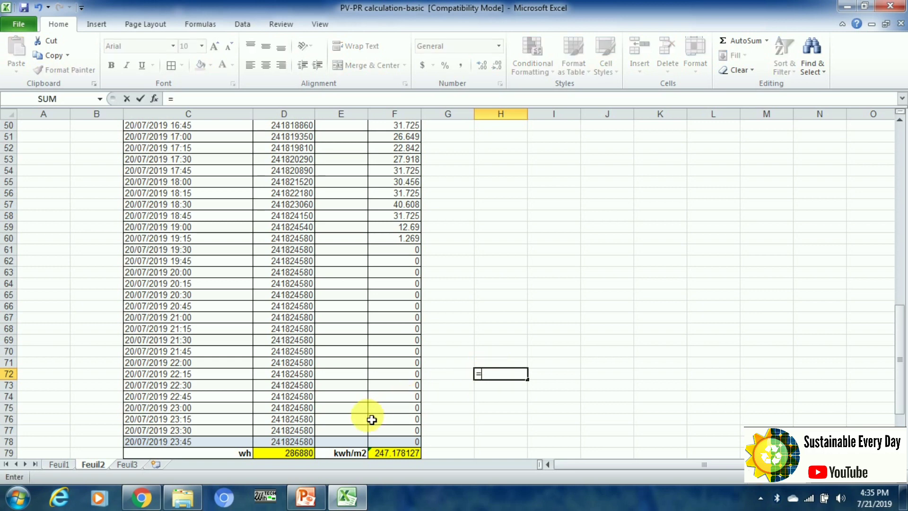
left_click(305, 446)
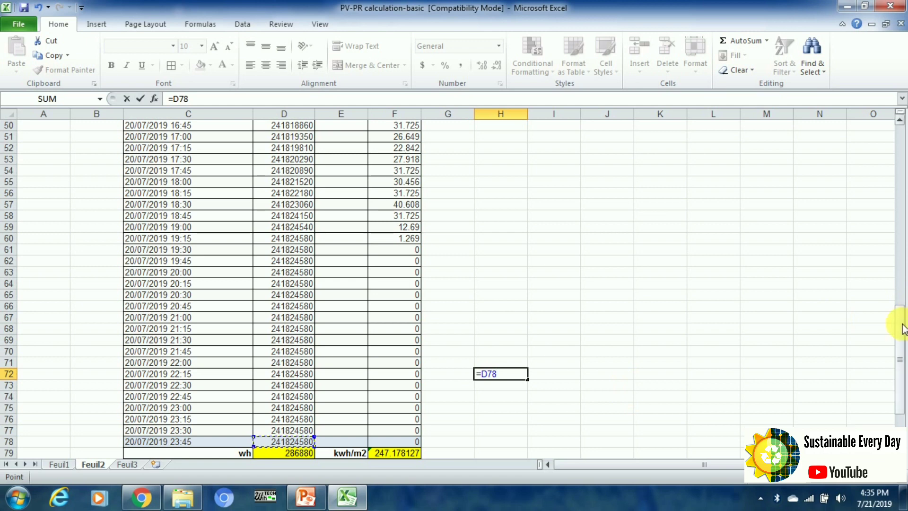
left_click_drag(903, 328, 903, 161)
type("-")
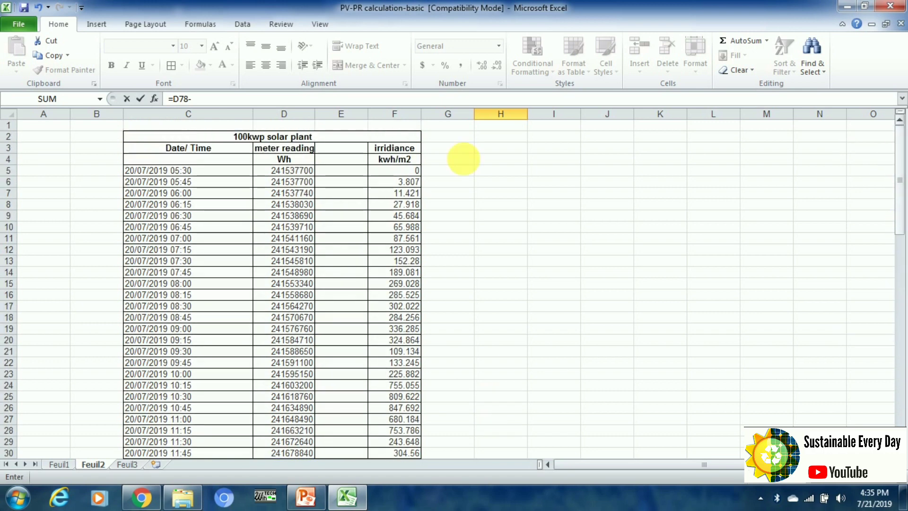
left_click(278, 173)
left_click_drag(904, 192, 904, 389)
key("Return")
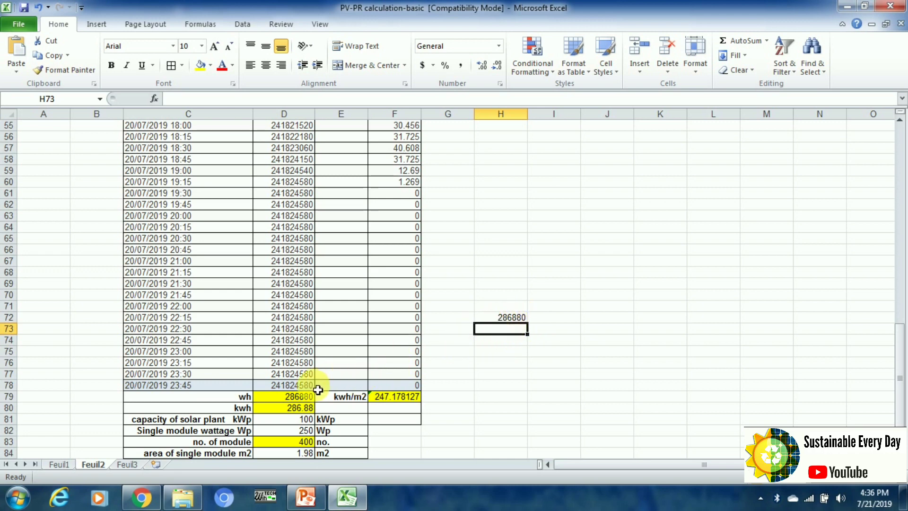
Review the kWh and average irradiance formulas and delete the 286880 check value
left_click(283, 412)
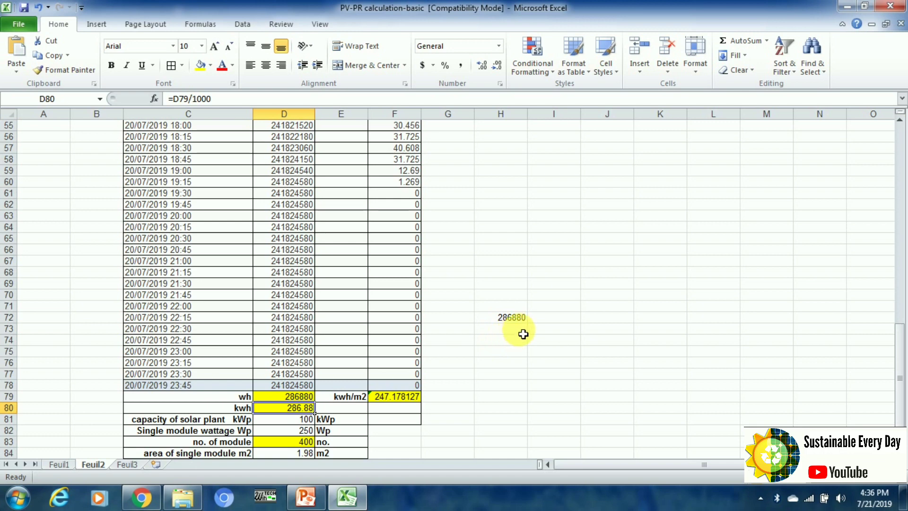
left_click(514, 320)
key("Delete")
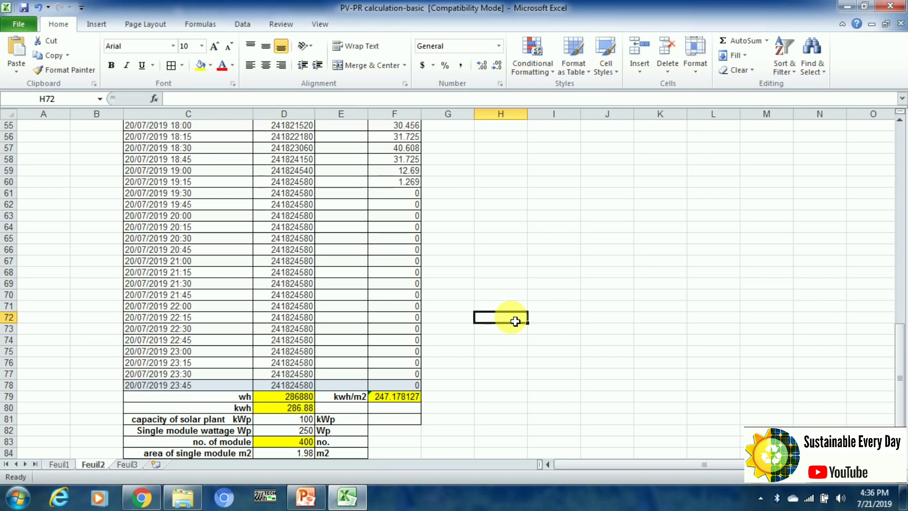
left_click(385, 401)
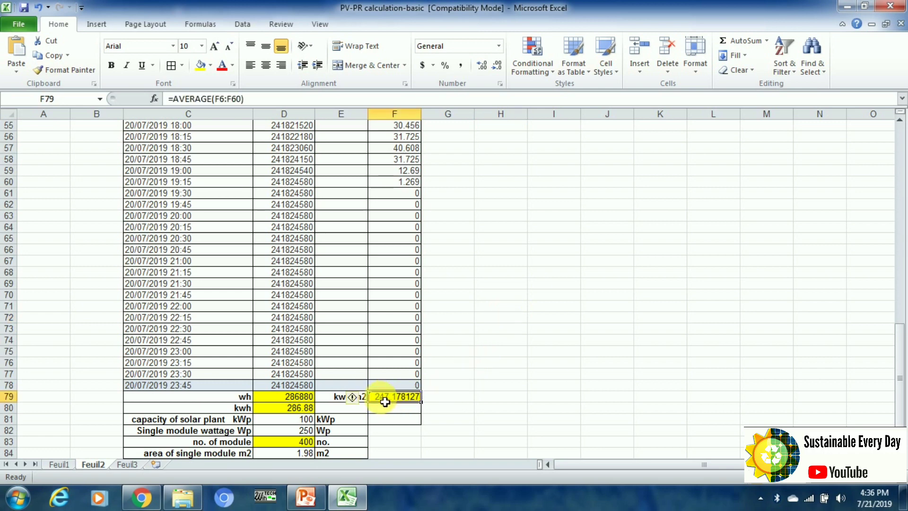
left_click(551, 386)
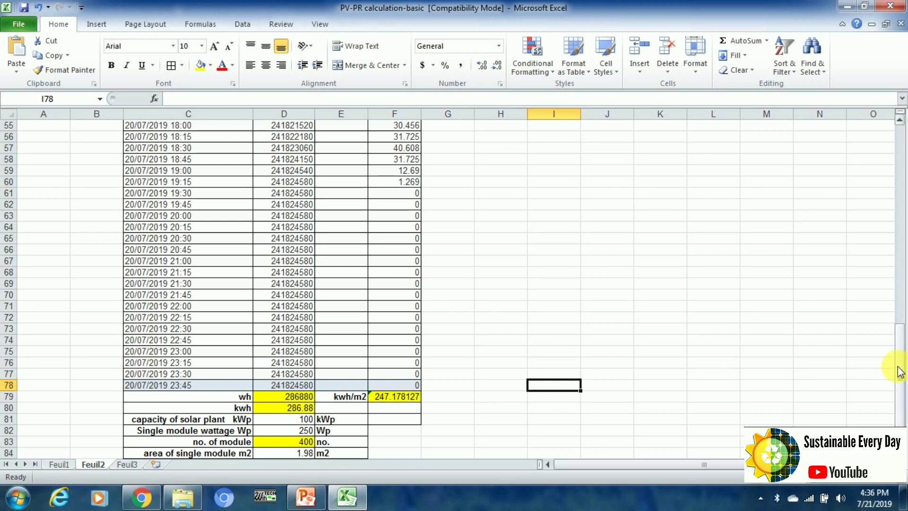
left_click_drag(898, 371, 901, 134)
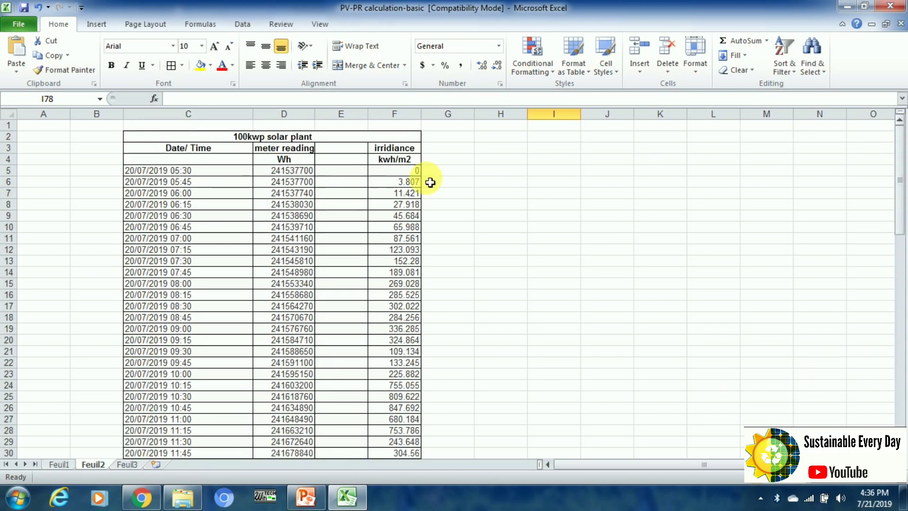
left_click(381, 182)
left_click(383, 187)
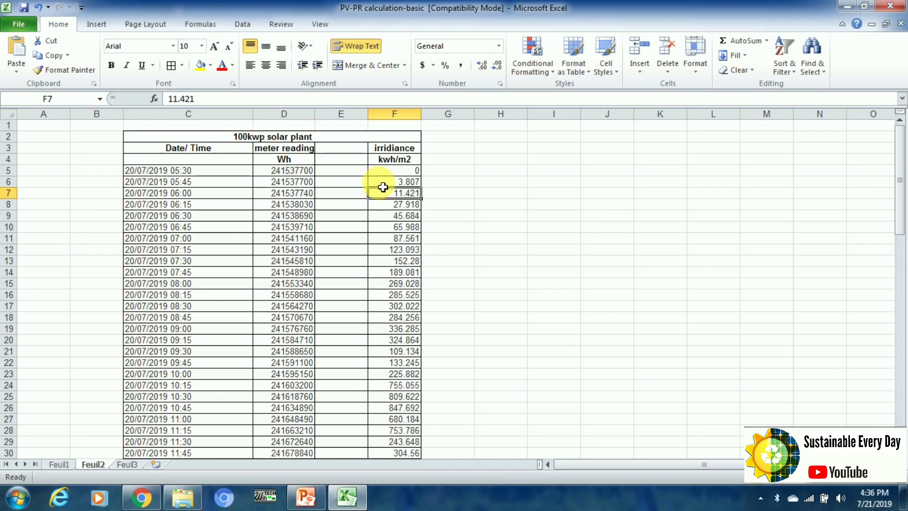
key("Down")
key("Down")
key("Down")
key("Down")
key("Down")
key("Down")
key("Down")
key("Down")
key("Down")
key("Down")
key("Down")
key("Down")
key("Down")
key("Down")
key("Down")
key("Down")
key("Down")
key("Down")
key("Down")
key("Down")
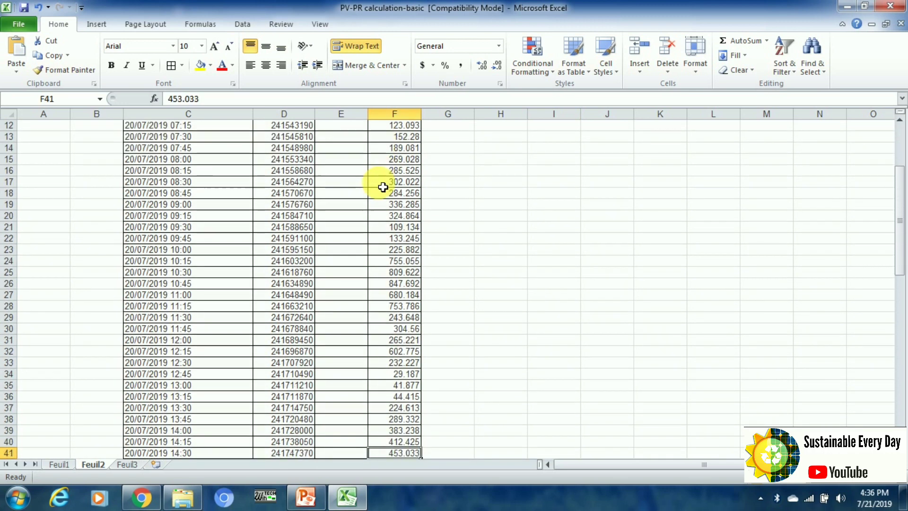
key("Down")
key("Down")
key("Down")
key("Down")
key("Down")
key("Down")
key("Down")
key("Down")
key("Down")
key("Down")
key("Down")
key("Down")
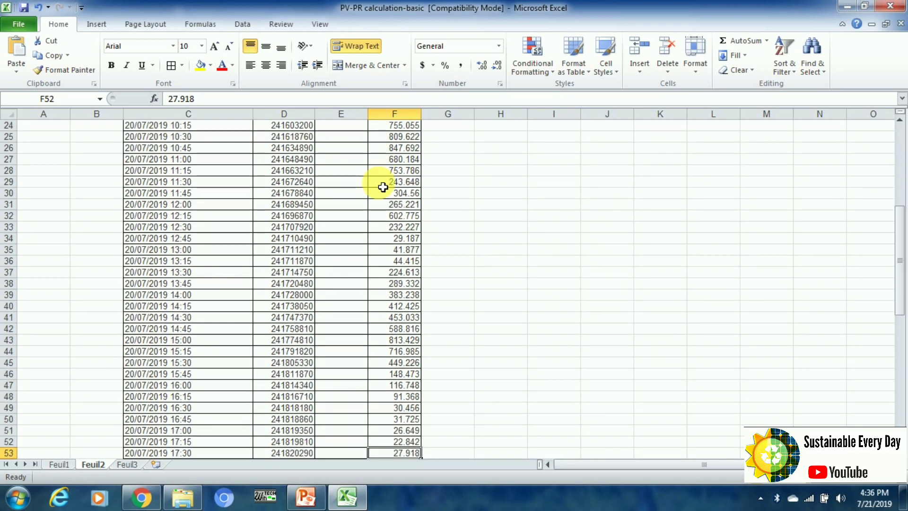
key("Down")
key("Down")
key("Down")
key("Down")
key("Down")
key("Down")
key("Down")
key("Down")
key("Down")
key("Down")
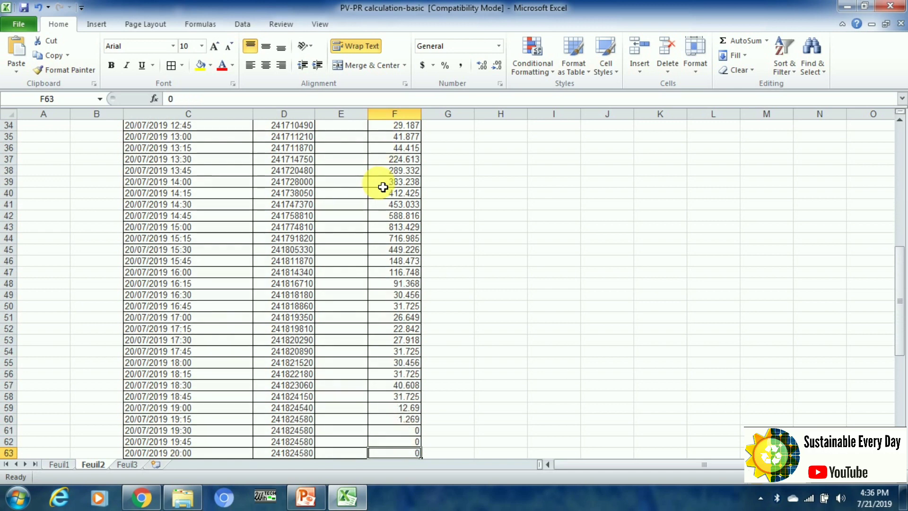
key("Up")
key("Up")
key("Up")
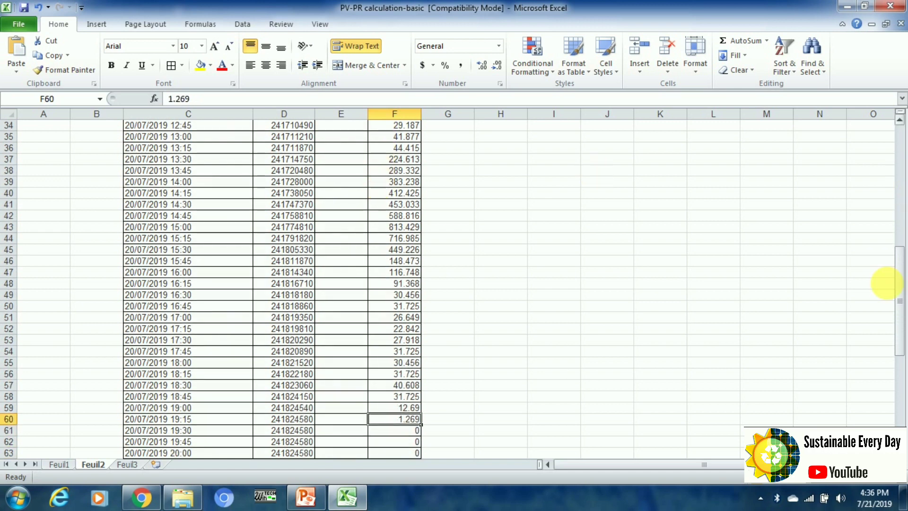
left_click_drag(900, 304, 901, 367)
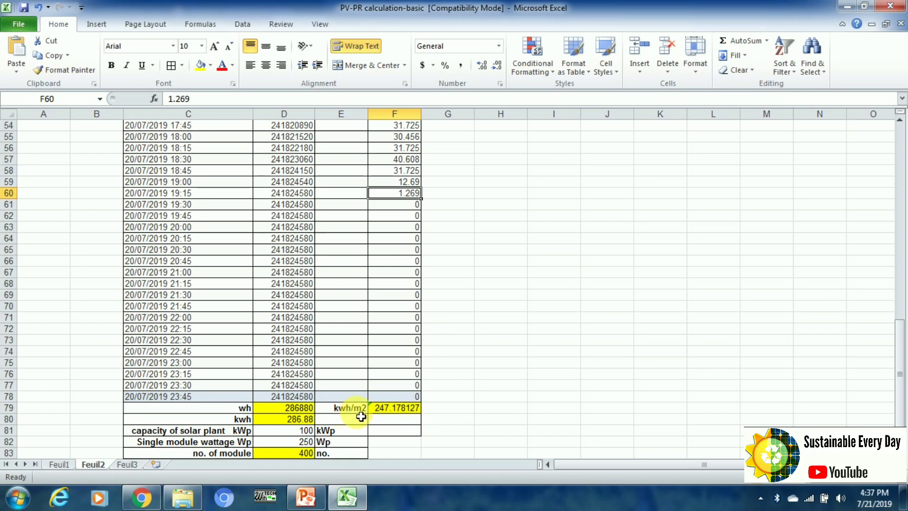
left_click(393, 412)
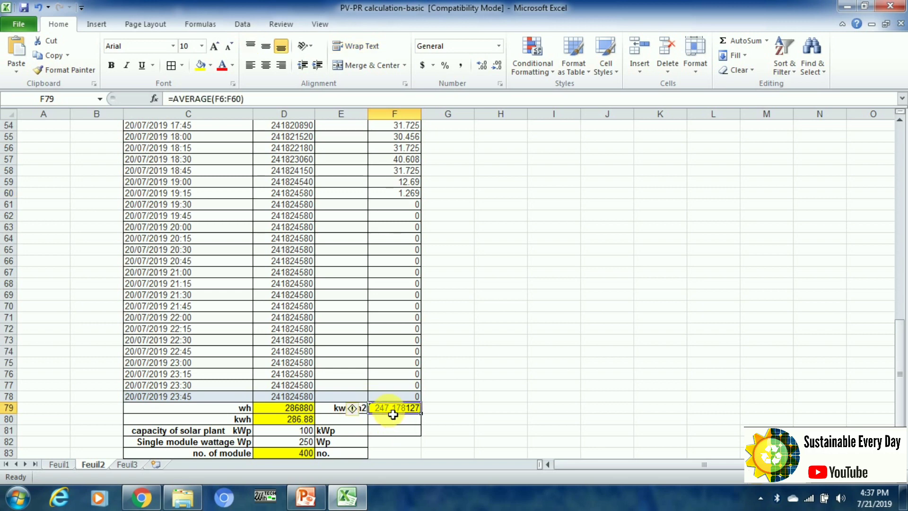
left_click(610, 423)
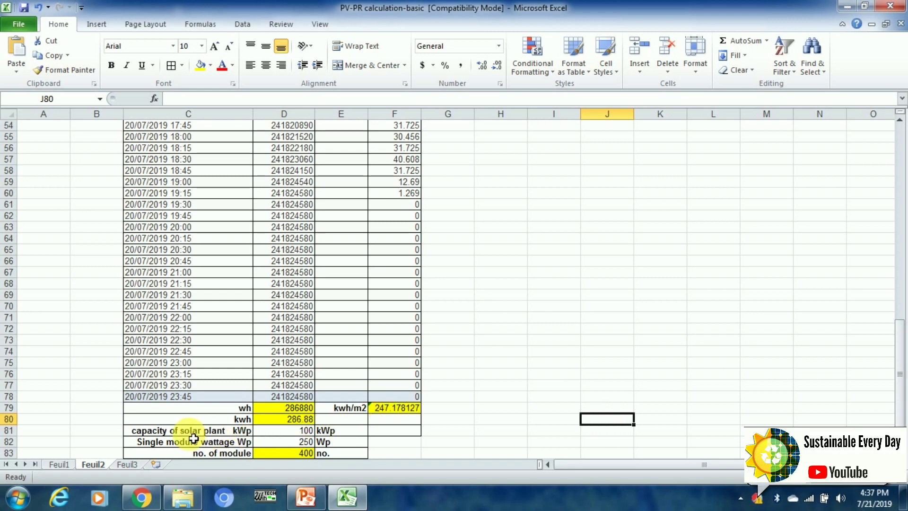
left_click(278, 431)
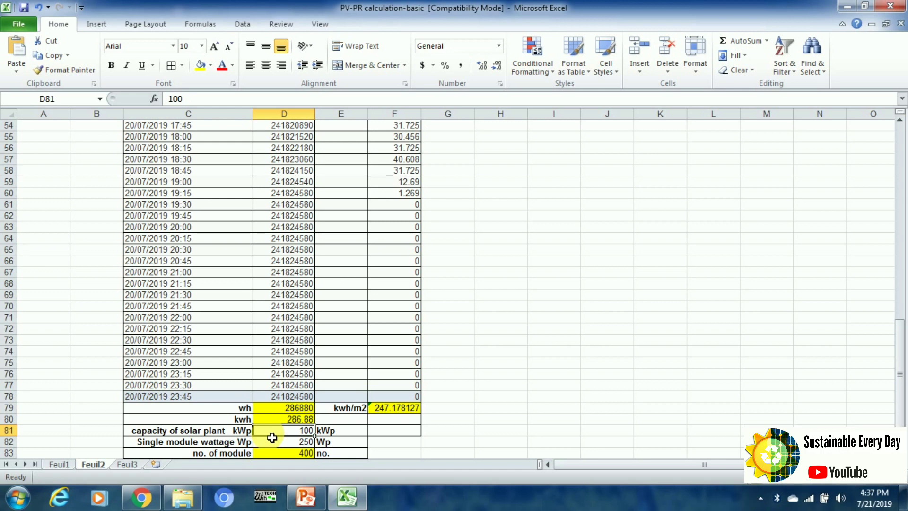
left_click(272, 438)
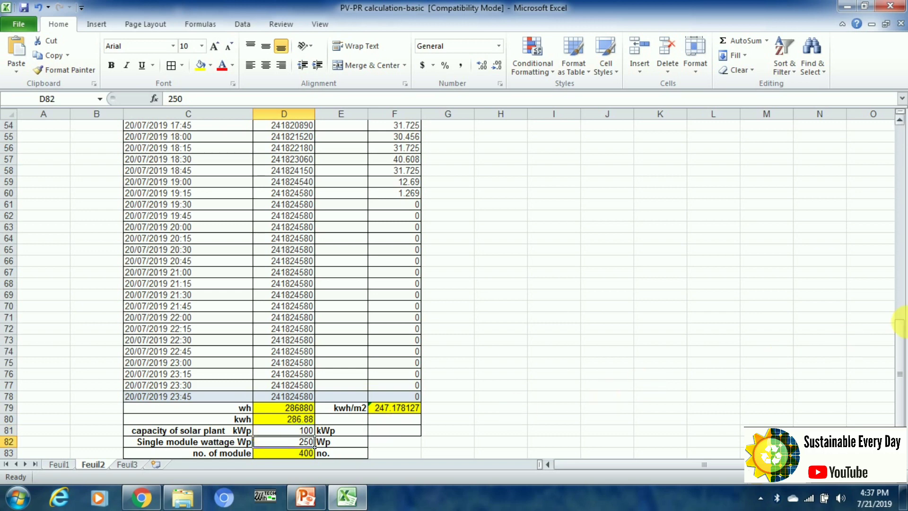
left_click_drag(898, 348, 898, 367)
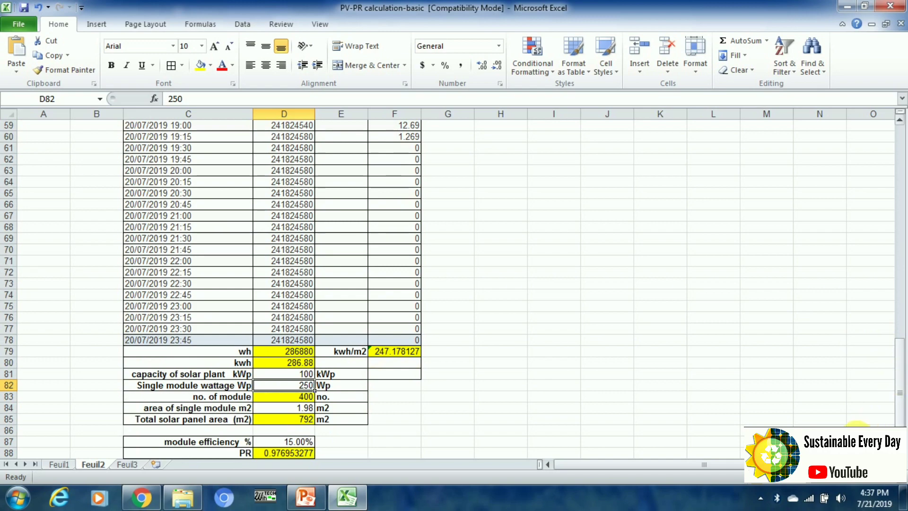
left_click(899, 477)
left_click(900, 477)
left_click(900, 477)
left_click(900, 477)
left_click(900, 477)
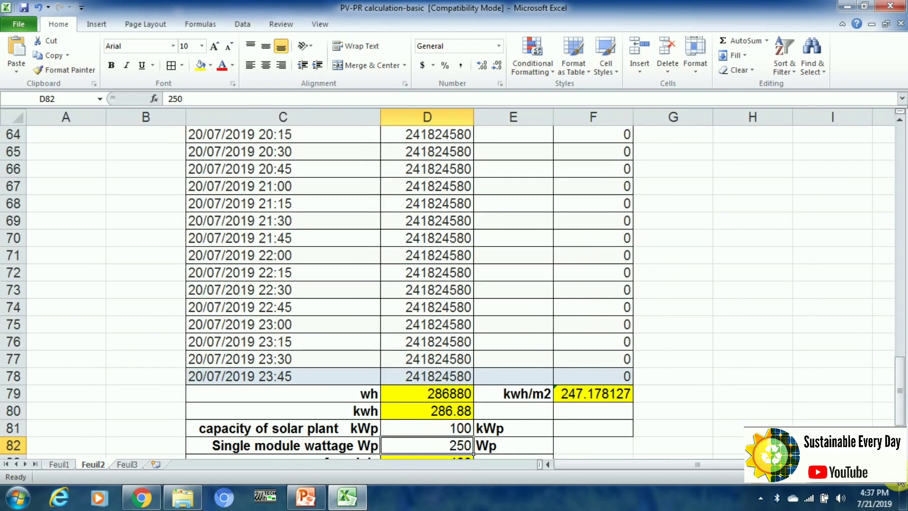
left_click_drag(900, 420, 900, 435)
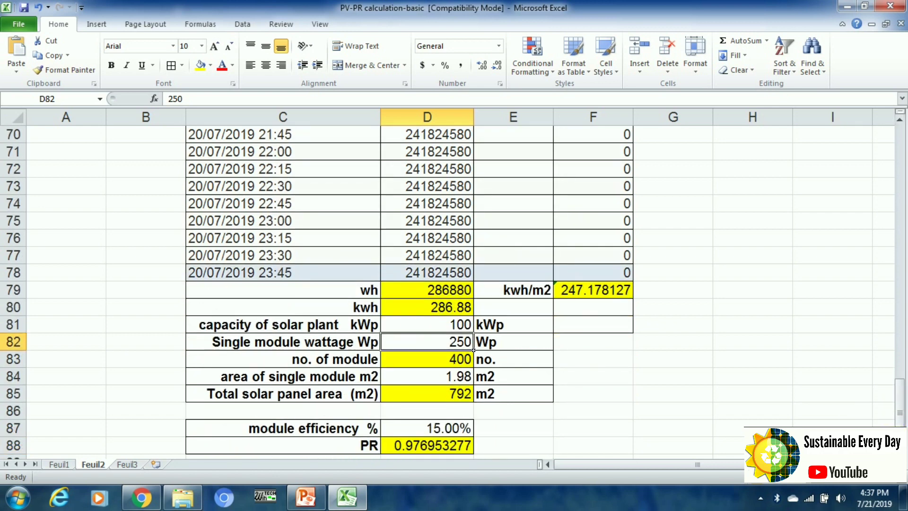
left_click(819, 443)
key("Down")
key("Down")
key("Down")
key("Down")
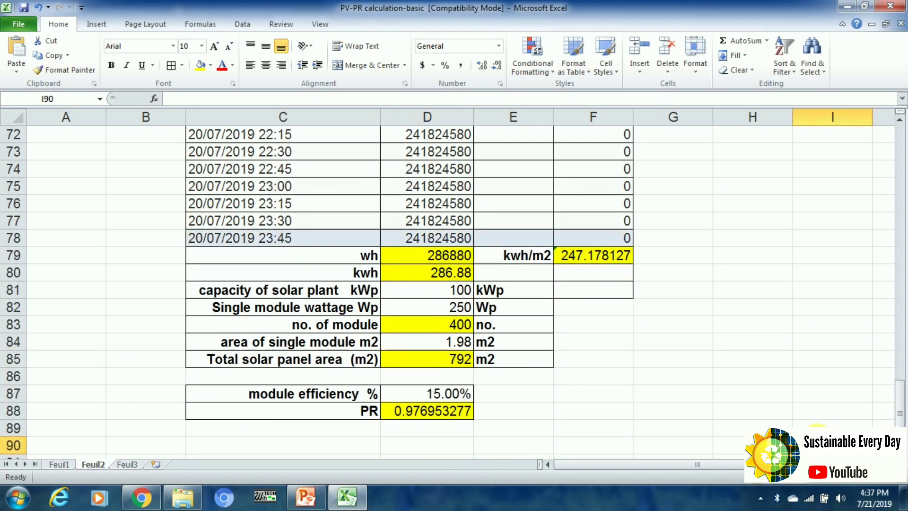
left_click(440, 260)
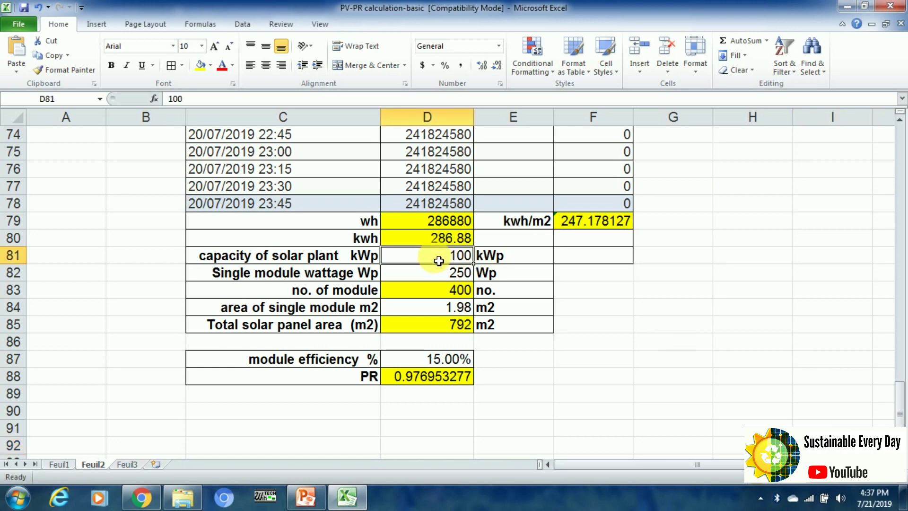
key("Down")
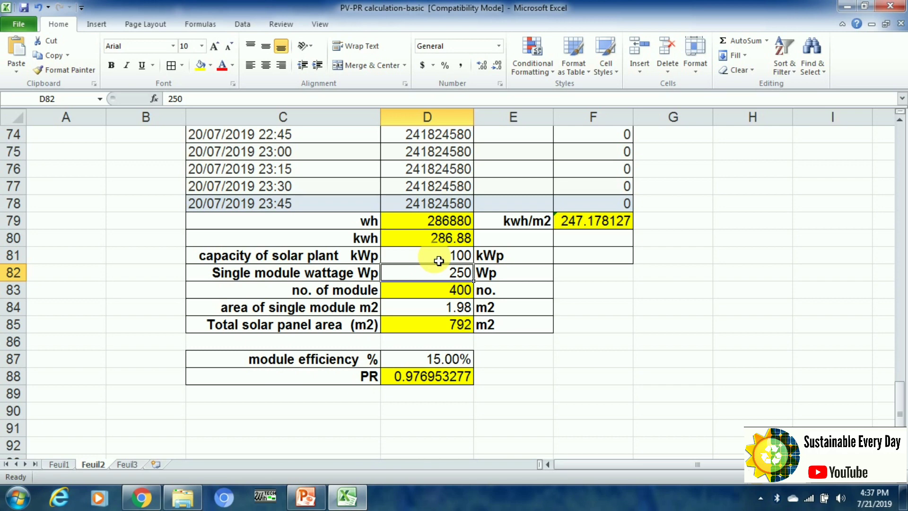
key("Down")
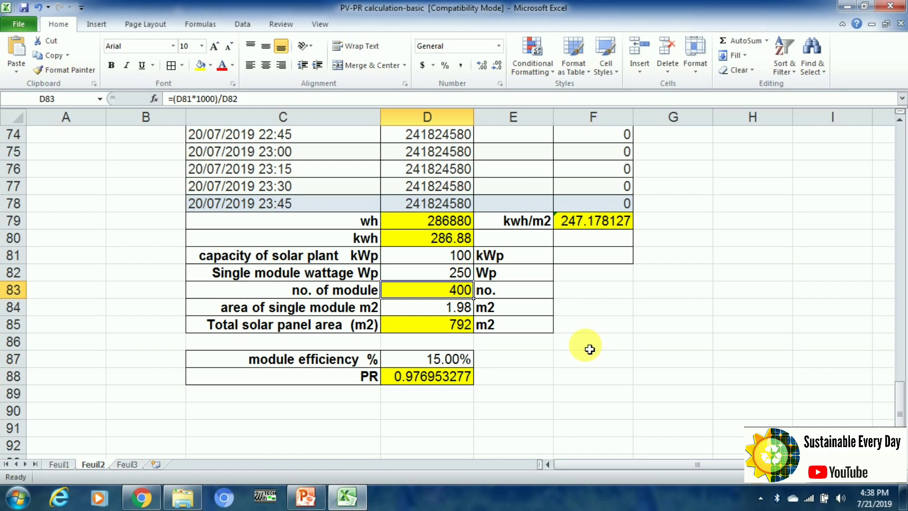
left_click(439, 314)
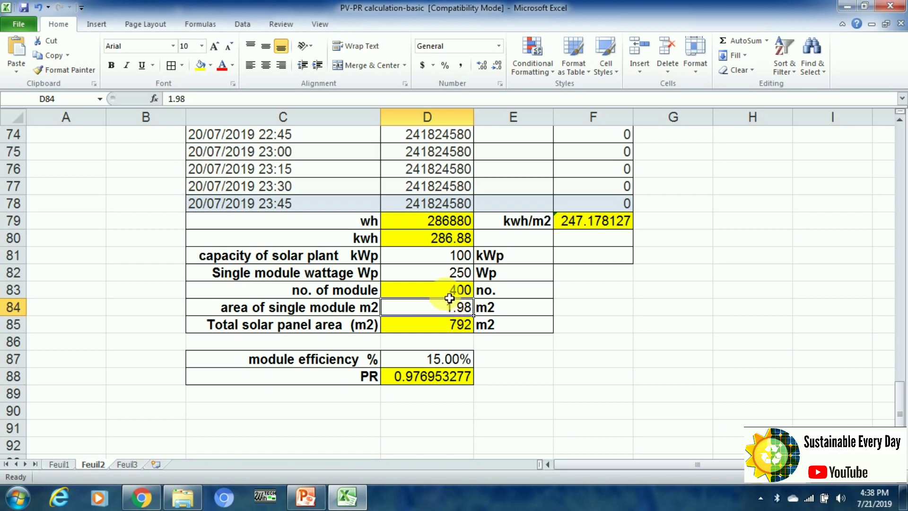
left_click(442, 326)
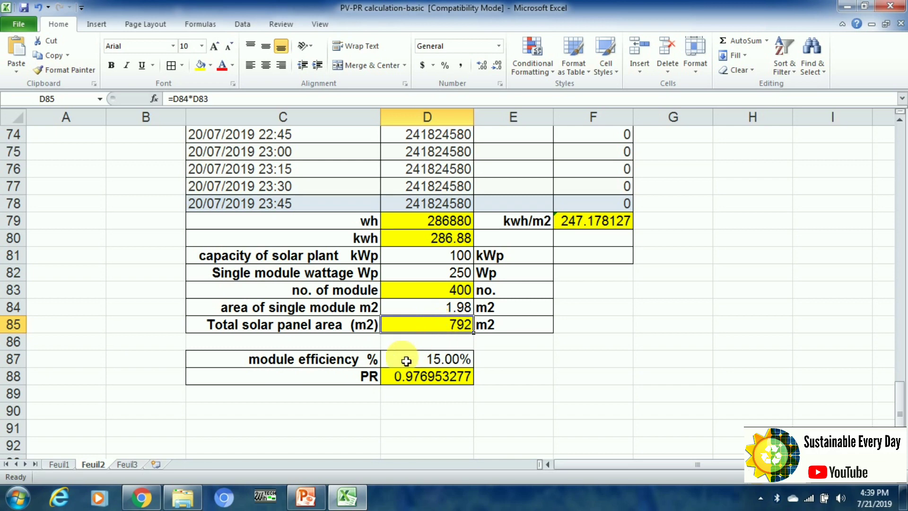
left_click(425, 378)
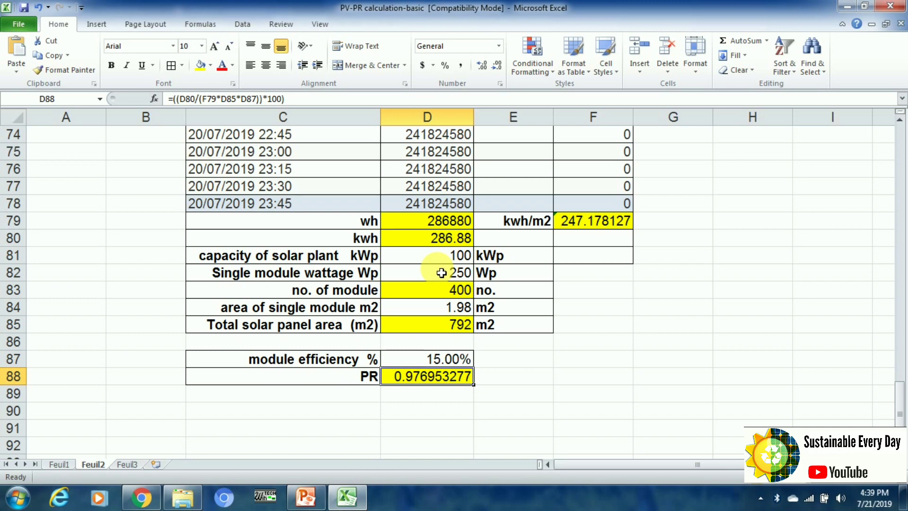
left_click(444, 245)
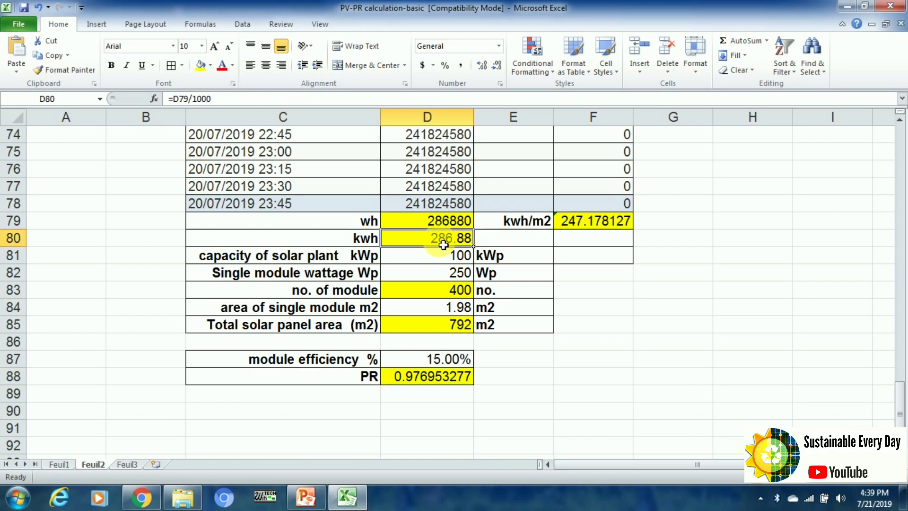
double_click(443, 245)
right_click(619, 320)
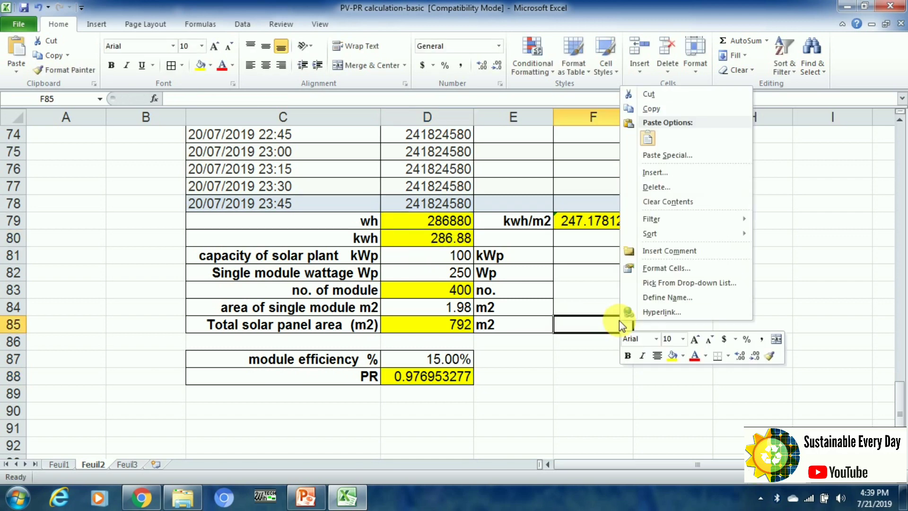
right_click(556, 411)
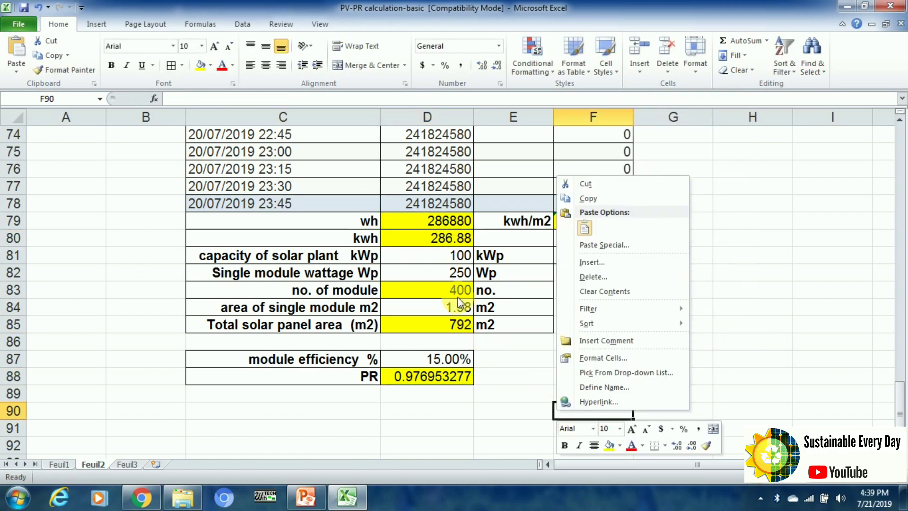
left_click(436, 226)
double_click(436, 223)
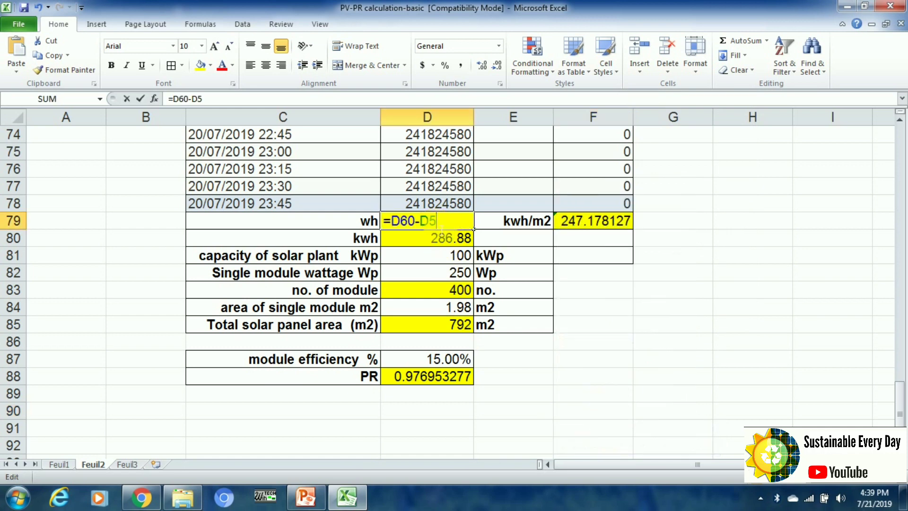
right_click(679, 347)
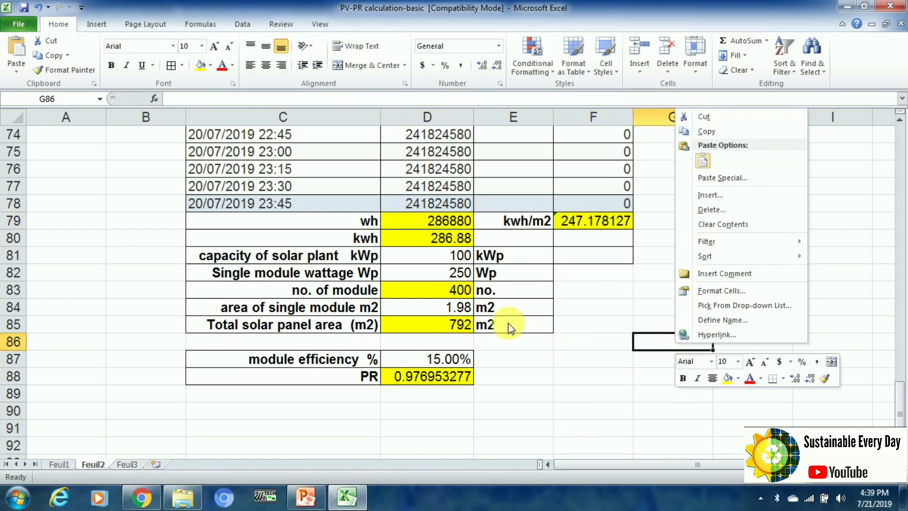
right_click(567, 391)
key("Escape")
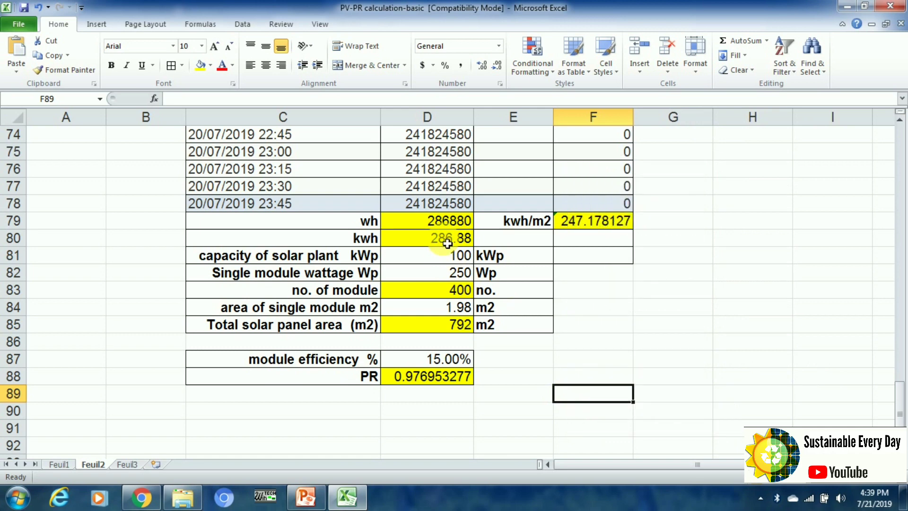
On Feuil1, review the template's energy, total panel area and 15% panel yield values
left_click(62, 466)
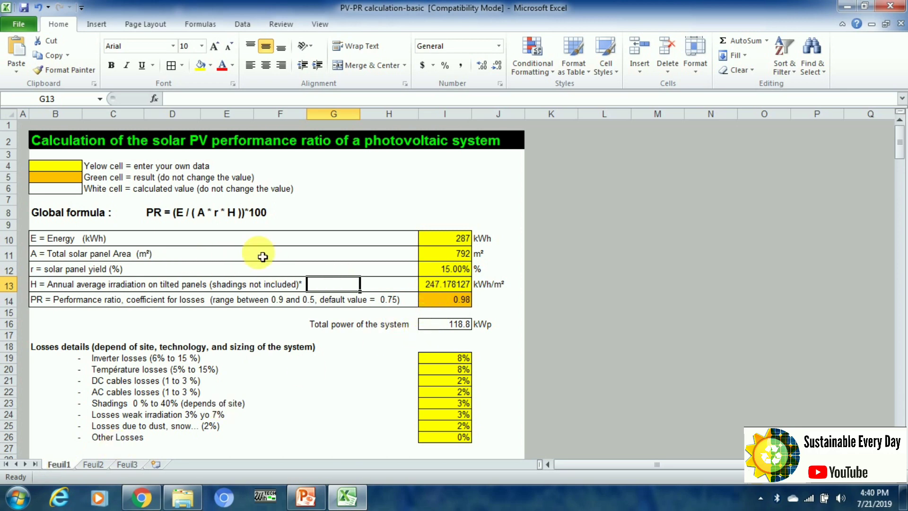
left_click(456, 241)
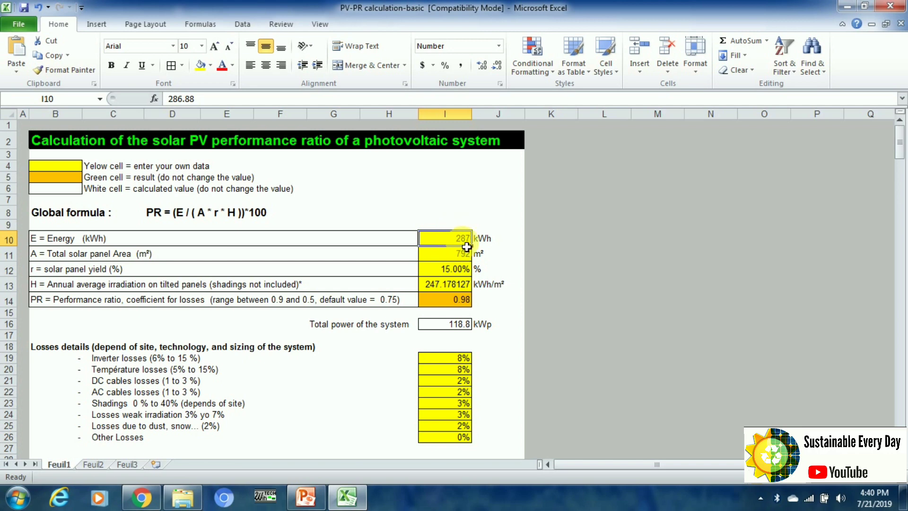
left_click(459, 253)
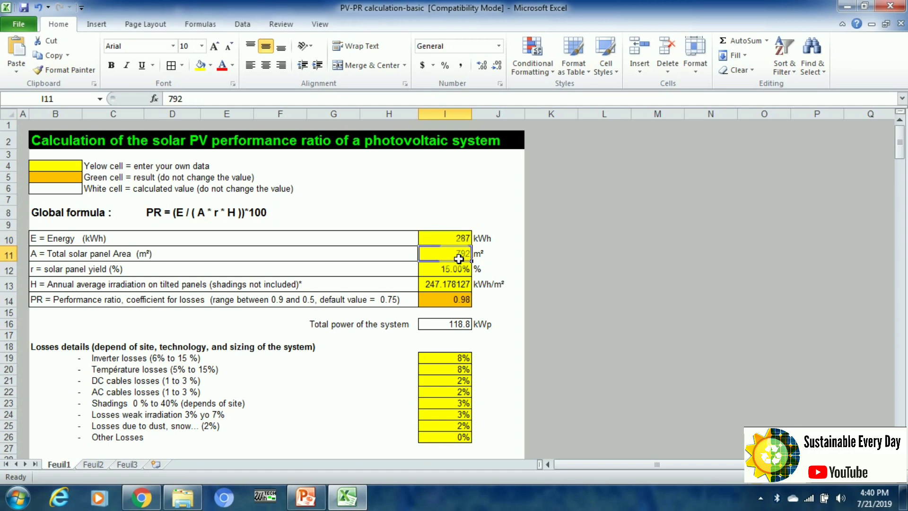
right_click(424, 271)
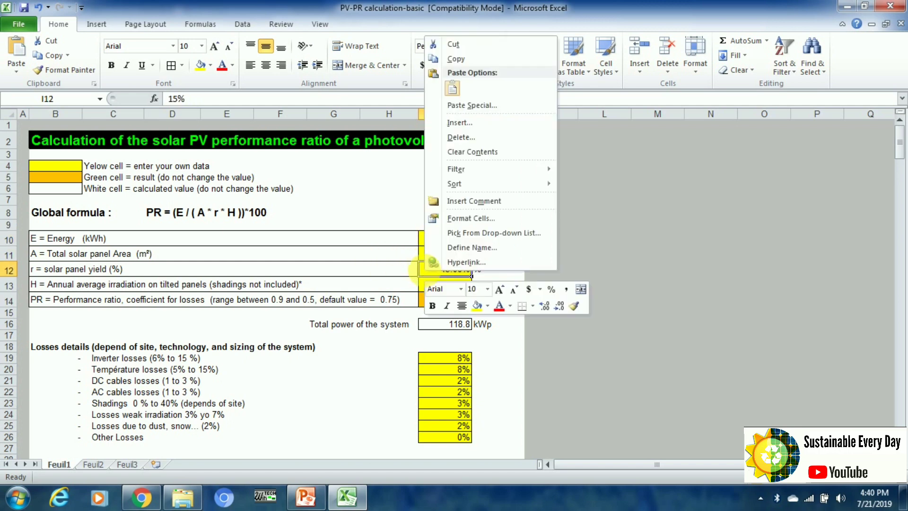
left_click(386, 272)
left_click(451, 271)
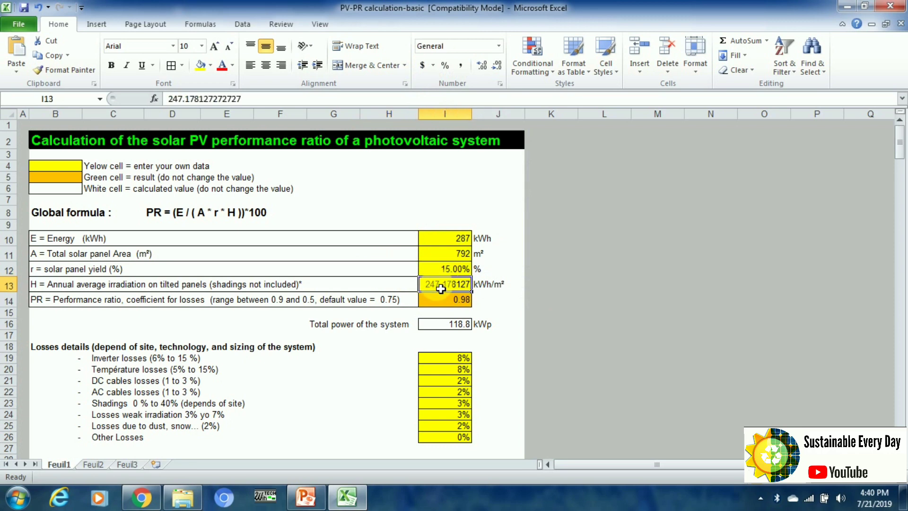
Recheck energy and panel area, then step through yield, irradiation and the PR formula
left_click(453, 242)
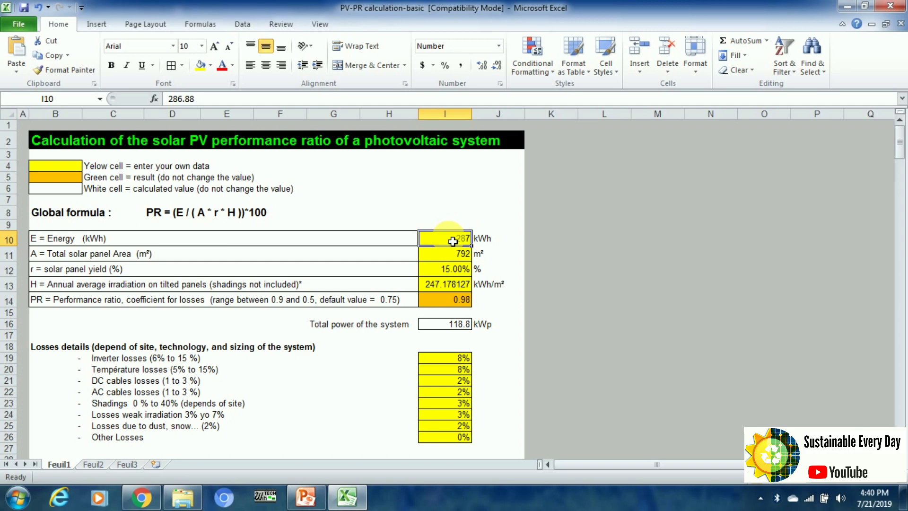
left_click(447, 257)
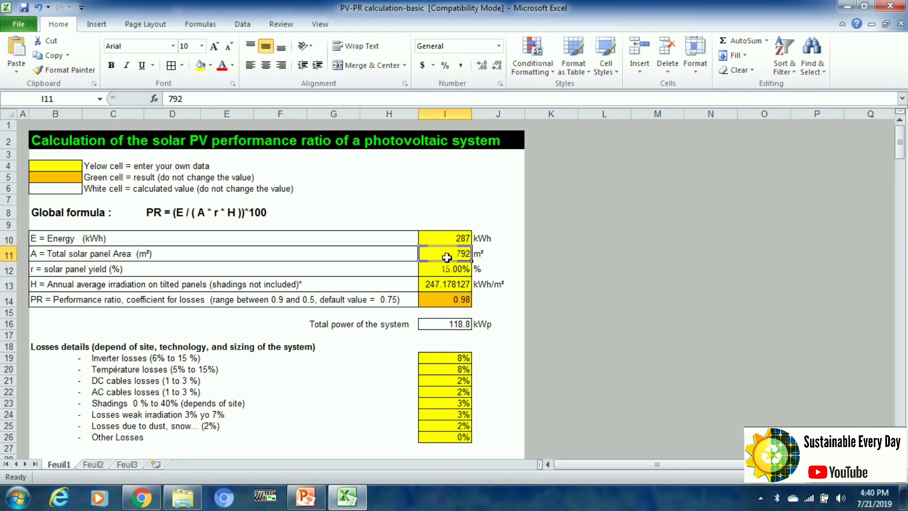
key("Down")
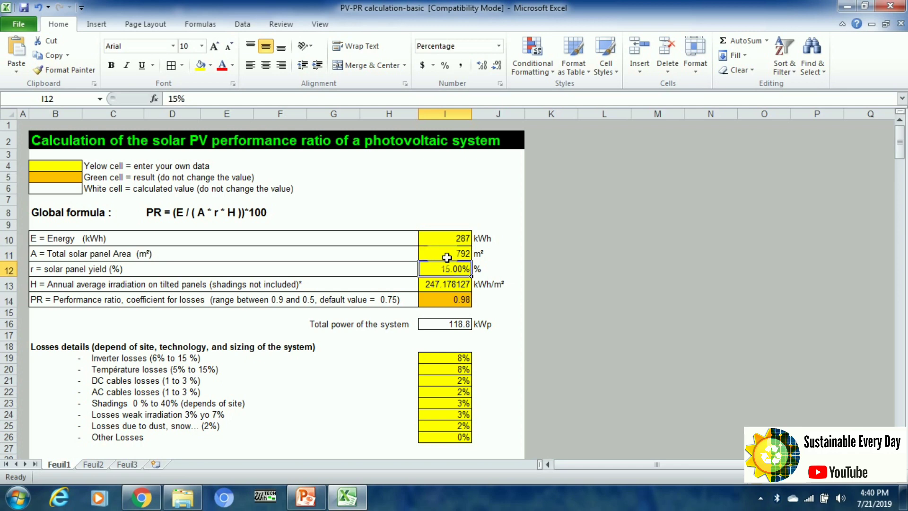
key("Down")
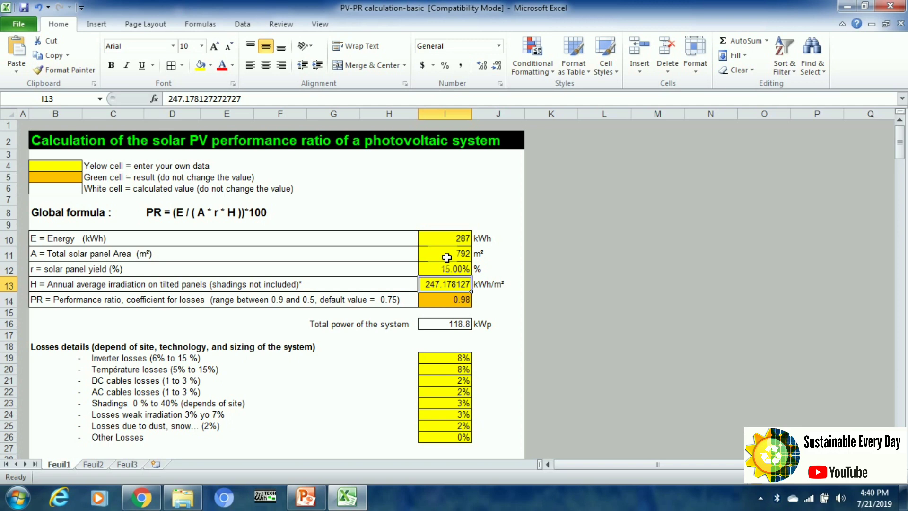
key("Down")
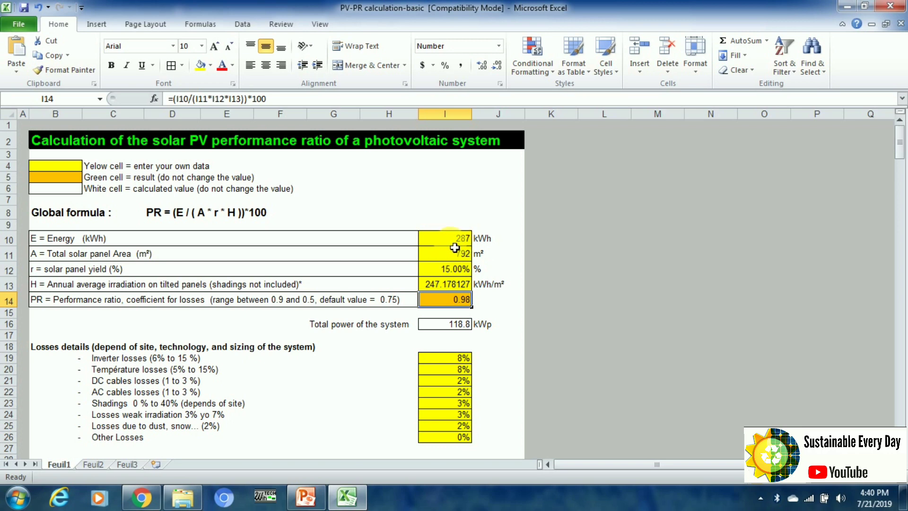
Change the template energy in I10 from 286.88 to 186.88 kWh
double_click(457, 240)
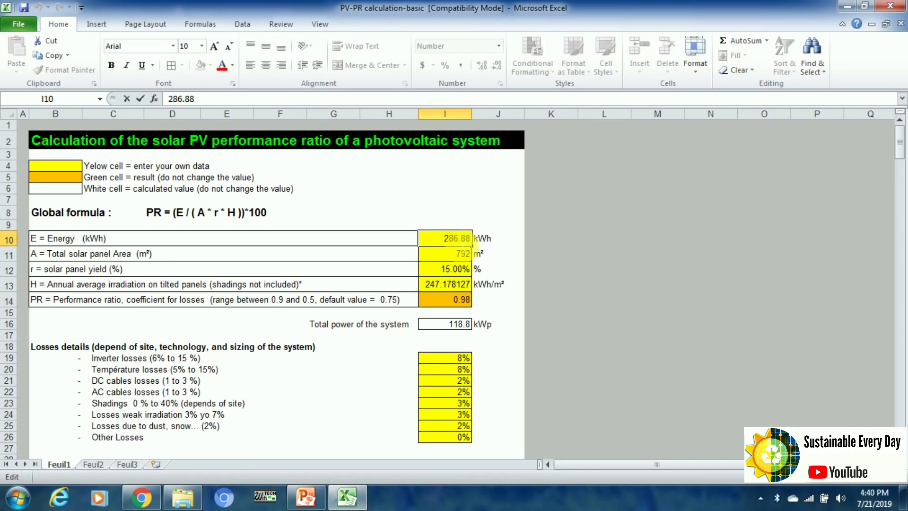
key("BackSpace")
type("1")
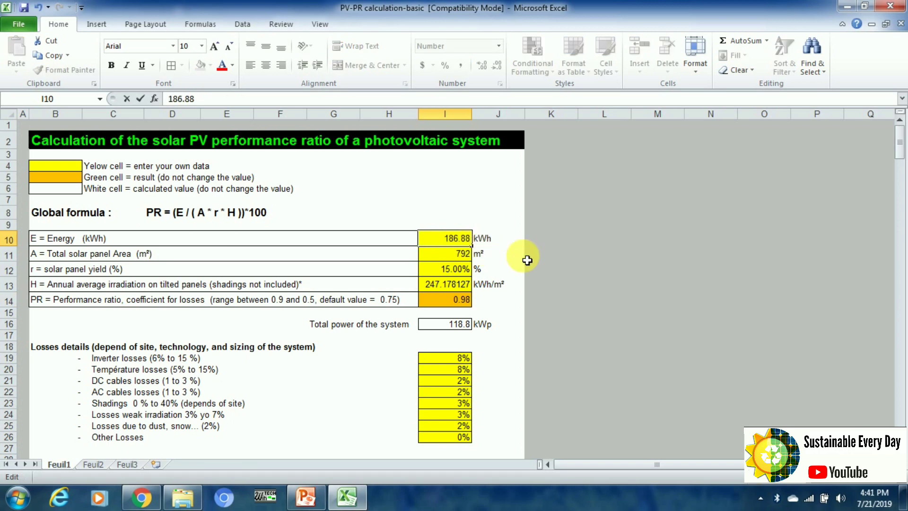
left_click(575, 268)
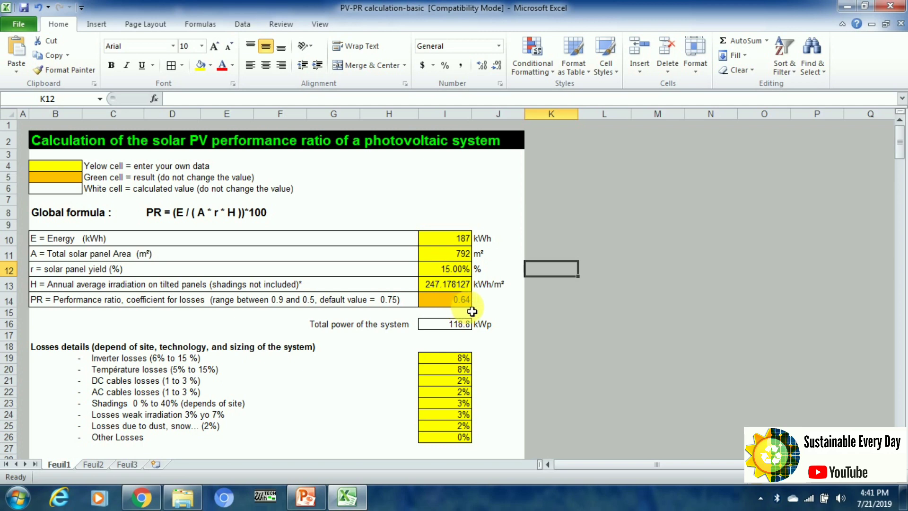
left_click(569, 215)
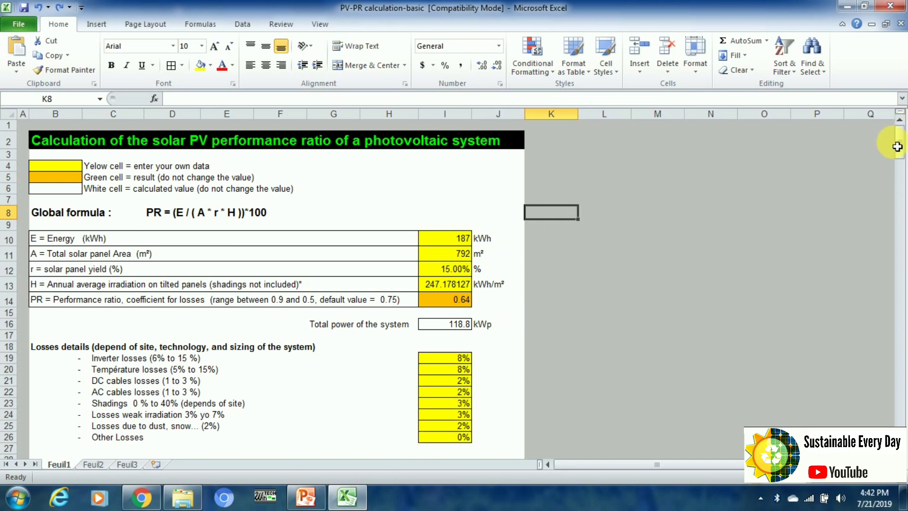
mouse_move(897, 147)
left_mouse_down()
mouse_move(898, 188)
mouse_move(898, 161)
left_mouse_up()
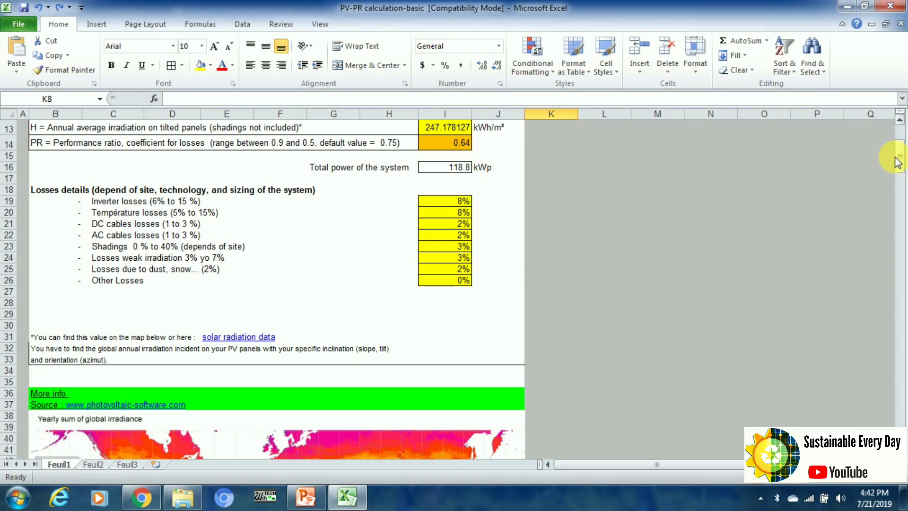
left_click_drag(898, 162, 903, 135)
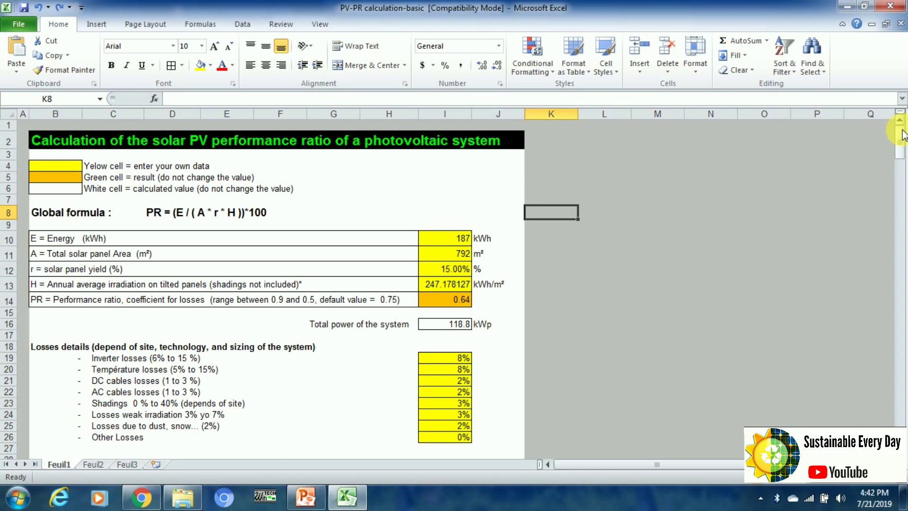
left_click_drag(902, 141, 901, 163)
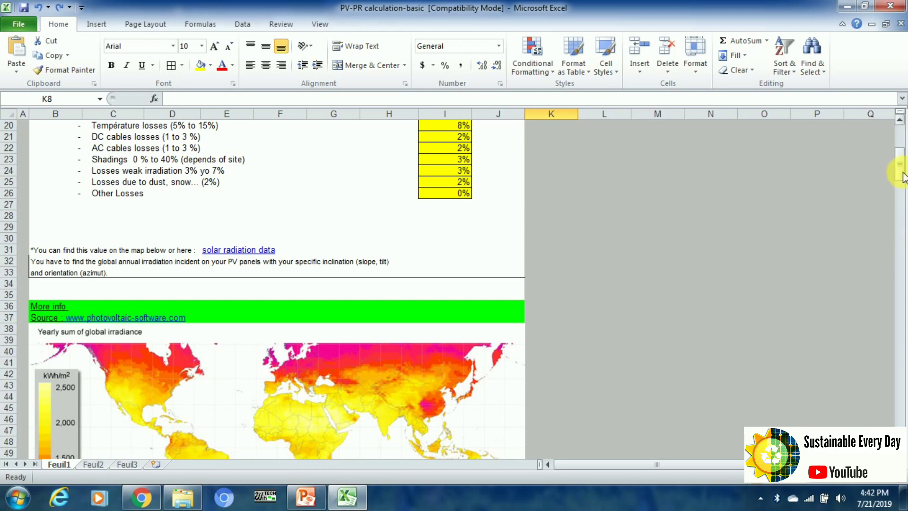
left_click_drag(900, 175, 900, 141)
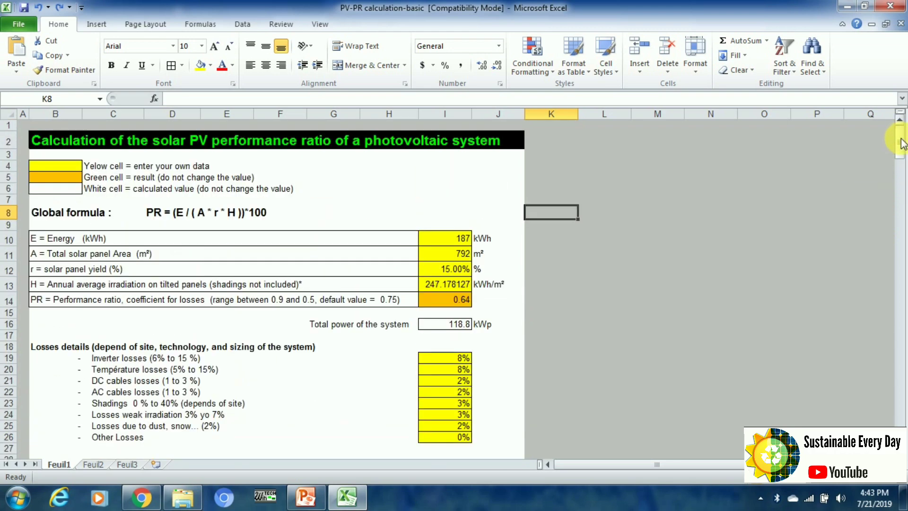